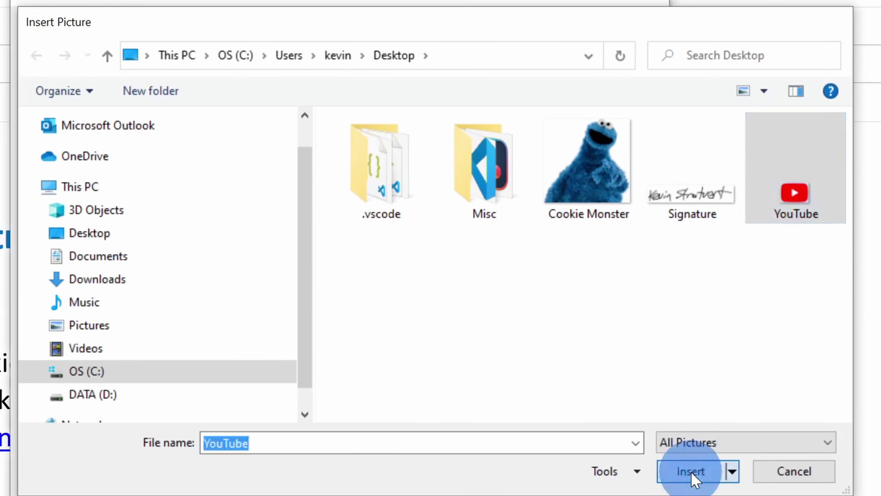
Insert the YouTube icon under the signature's website URL.
{"action": "left_click", "coordinate": [691, 472]}
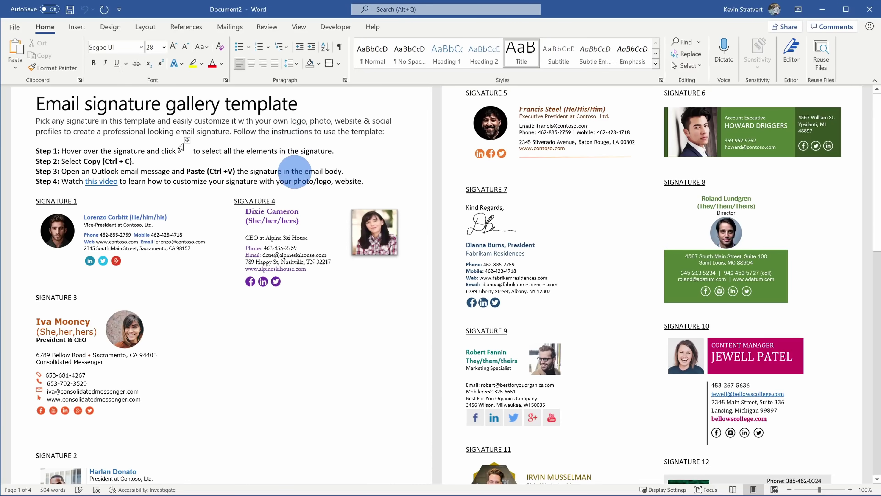
{"action": "scroll", "coordinate": [294, 172], "scroll_direction": "down", "scroll_amount": 10}
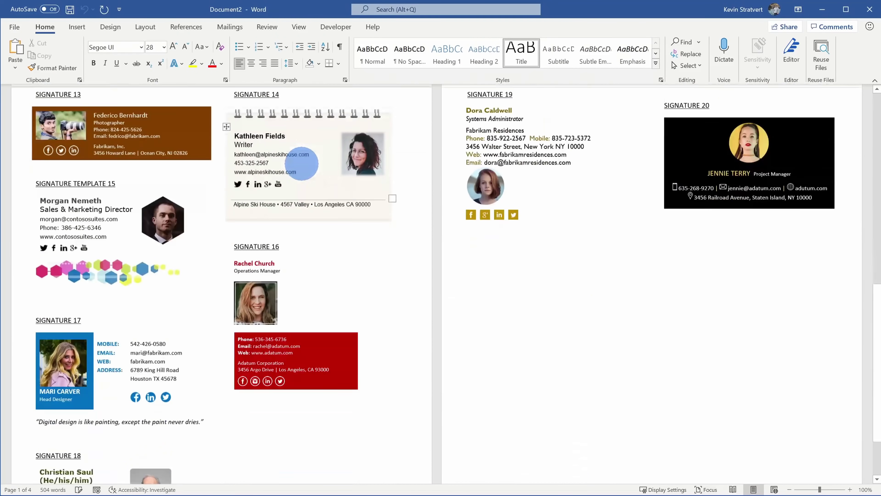
{"action": "scroll", "coordinate": [301, 163], "scroll_direction": "down", "scroll_amount": 3}
{"action": "scroll", "coordinate": [255, 230], "scroll_direction": "up", "scroll_amount": 12}
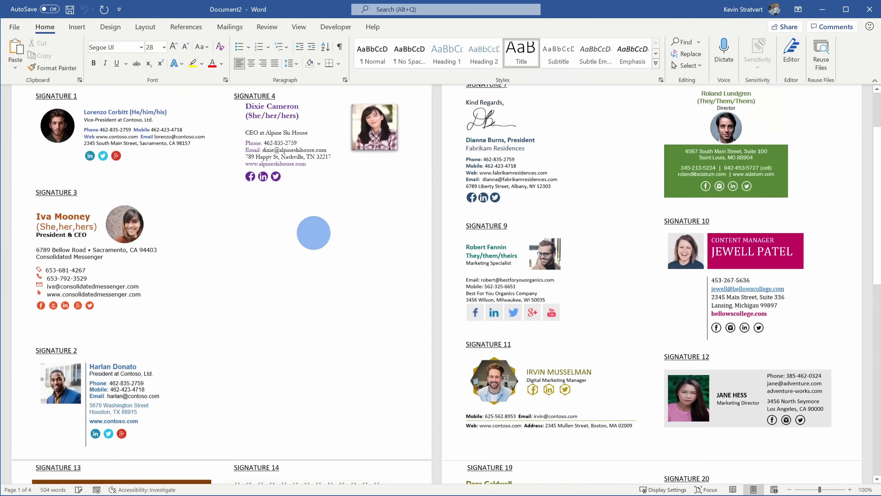
{"action": "scroll", "coordinate": [314, 233], "scroll_direction": "up", "scroll_amount": 3}
{"action": "left_click", "coordinate": [93, 237]}
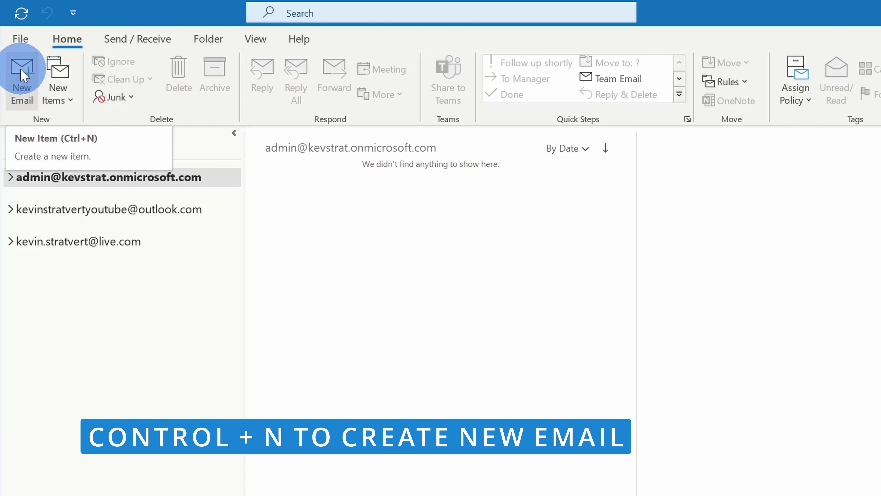
Start a new blank email (Ctrl+N) and bring up the Signature options from its body.
{"action": "key", "text": "ctrl+n"}
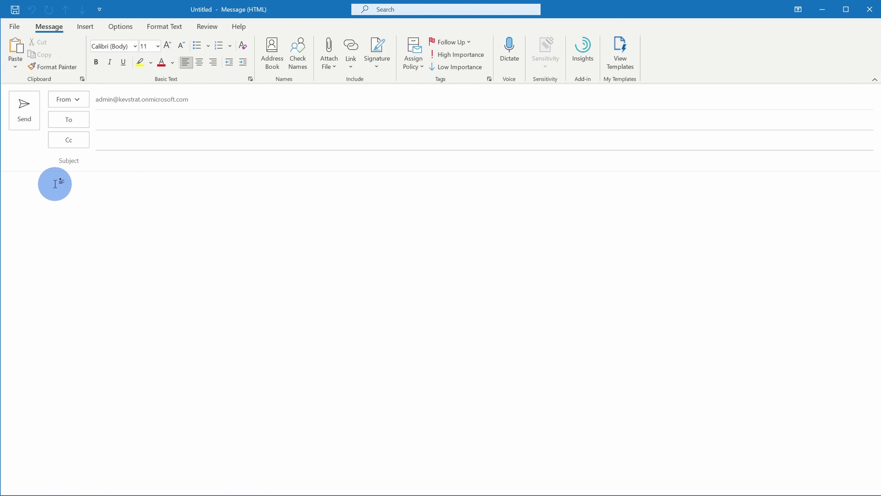
{"action": "left_click", "coordinate": [30, 183]}
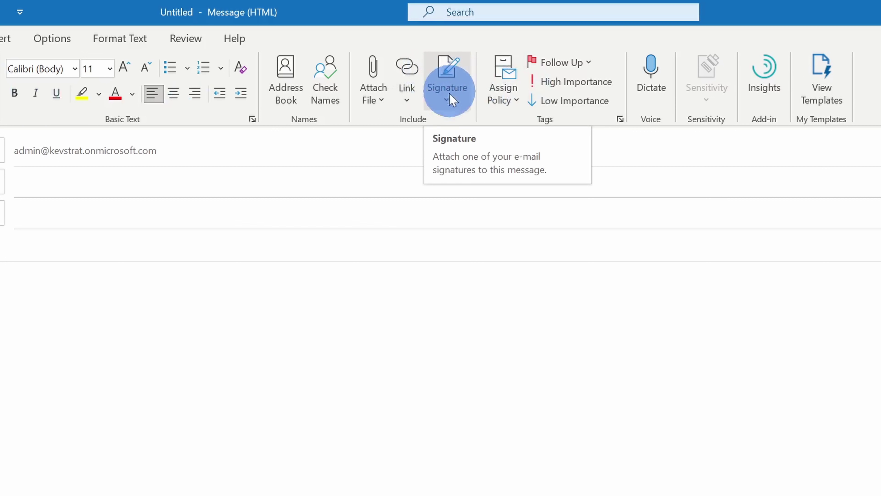
{"action": "left_click", "coordinate": [455, 95]}
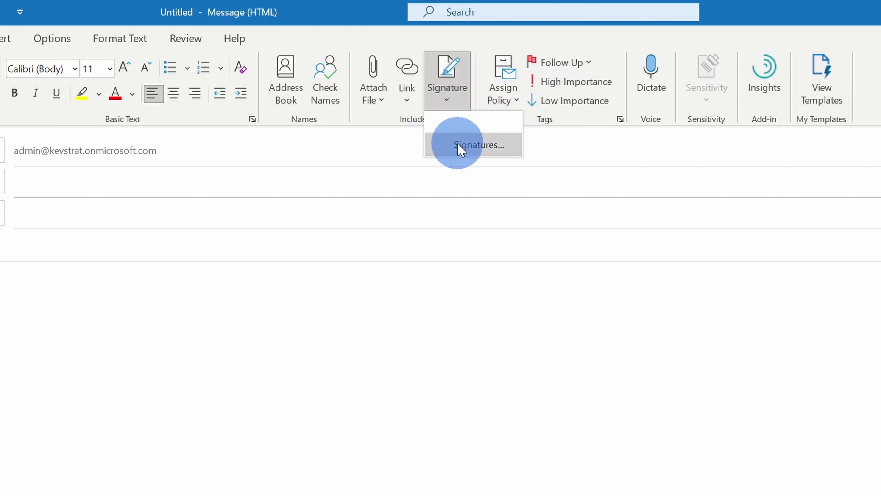
Create a new empty signature named 'Amazing signature' for the organisation account.
{"action": "left_click", "coordinate": [476, 145]}
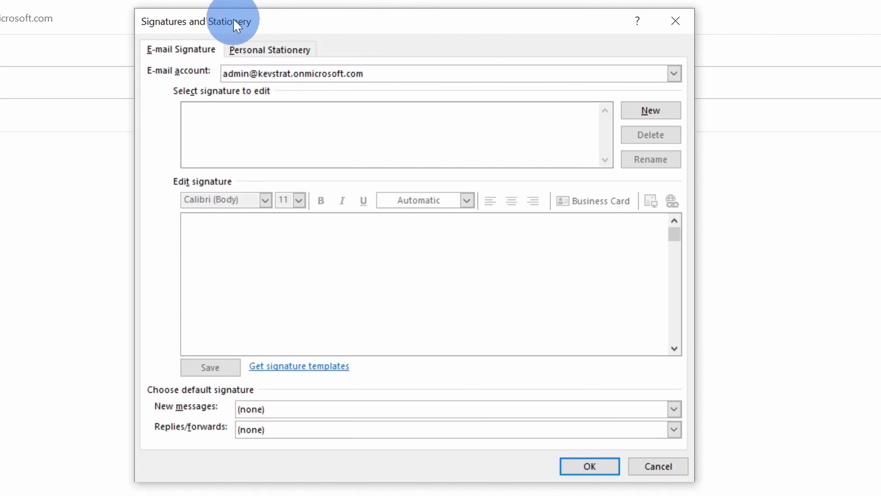
{"action": "left_click", "coordinate": [388, 77]}
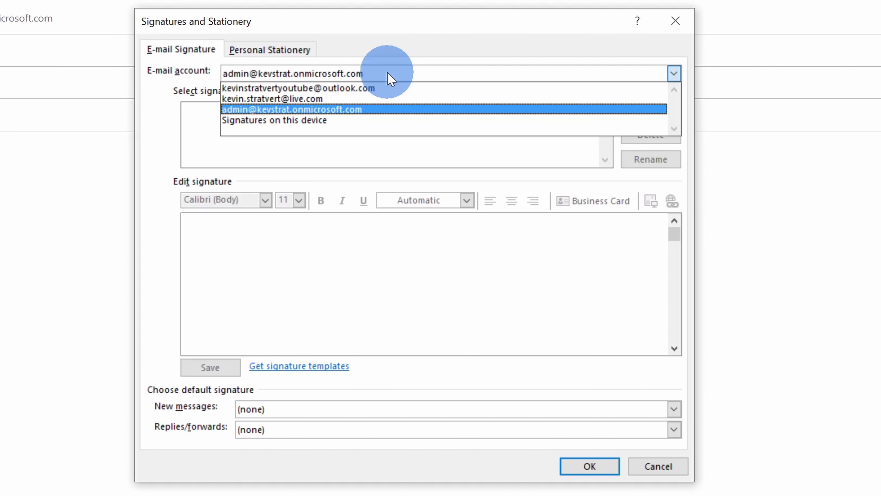
{"action": "left_click", "coordinate": [314, 106]}
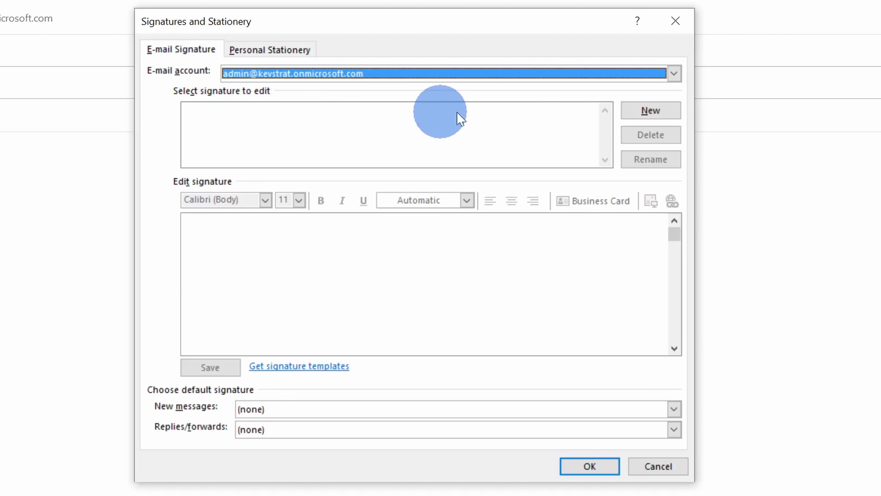
{"action": "left_click", "coordinate": [662, 111]}
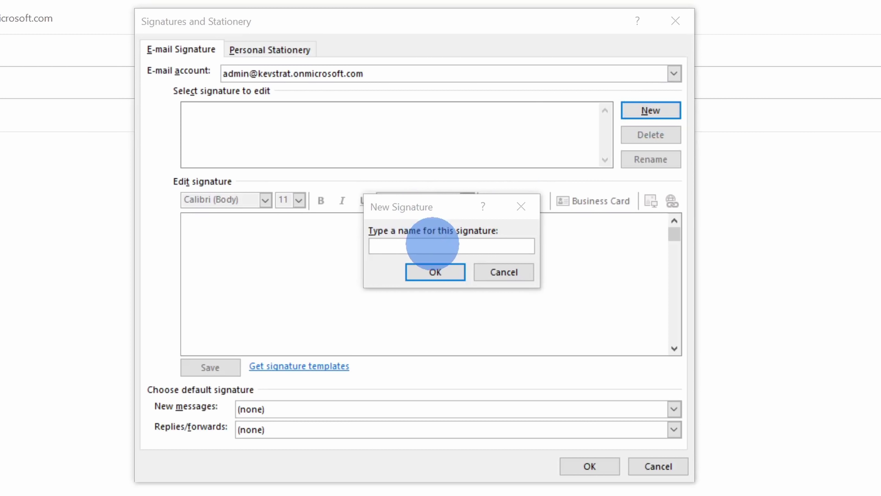
{"action": "left_click", "coordinate": [432, 245]}
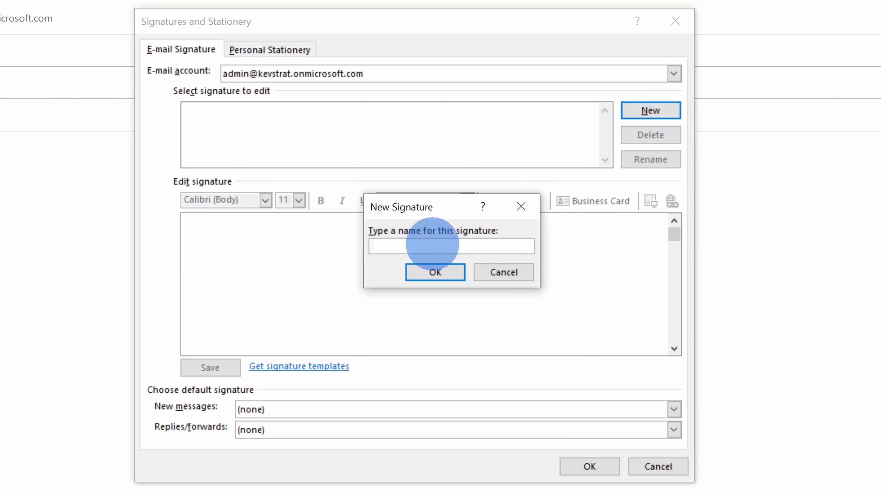
{"action": "type", "text": "Amazing signature"}
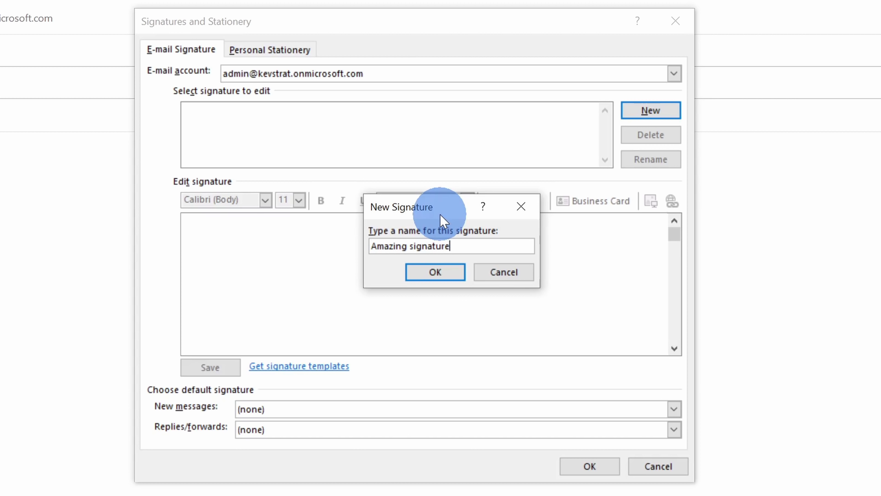
{"action": "left_click", "coordinate": [435, 271]}
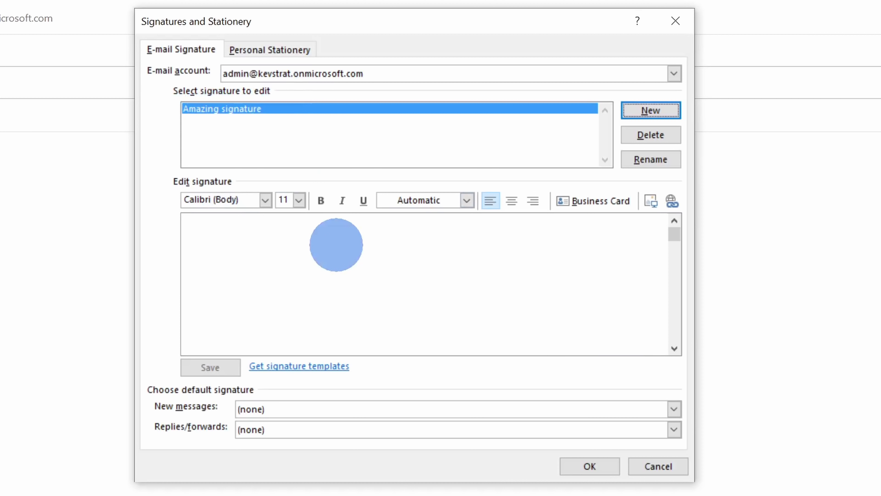
{"action": "left_click", "coordinate": [335, 245]}
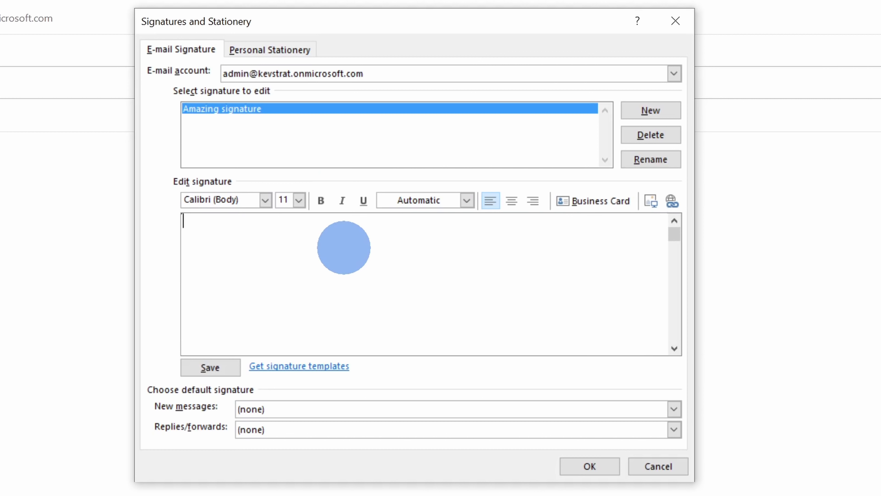
Paste the name, Lead Cookie Eater title, company and website block into Amazing signature and save it.
{"action": "type", "text": "Kevin Stratvert Lead Cookie Eater Kevin Cookie Company www.kevincookiecompany.com"}
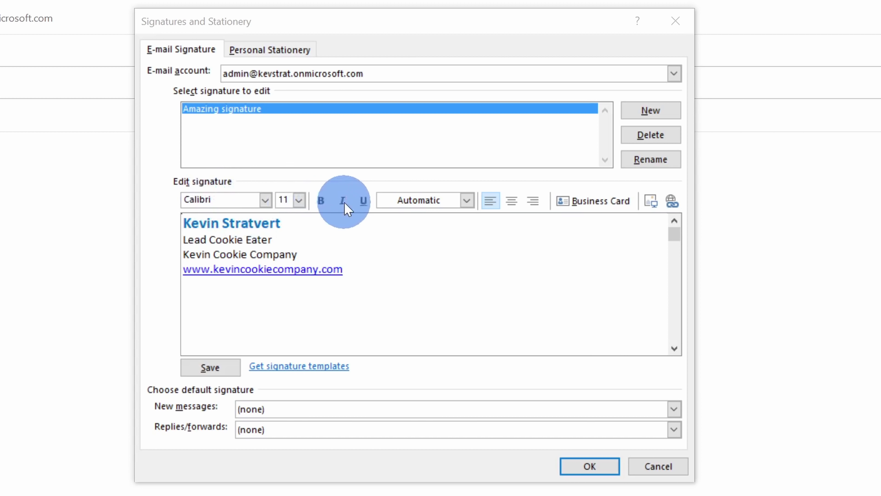
{"action": "left_click", "coordinate": [429, 205]}
{"action": "left_click", "coordinate": [430, 207]}
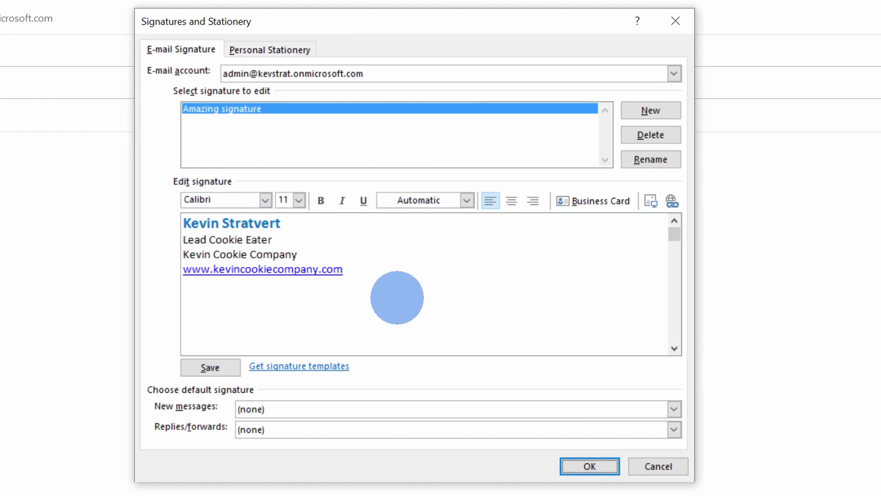
{"action": "left_click", "coordinate": [397, 297]}
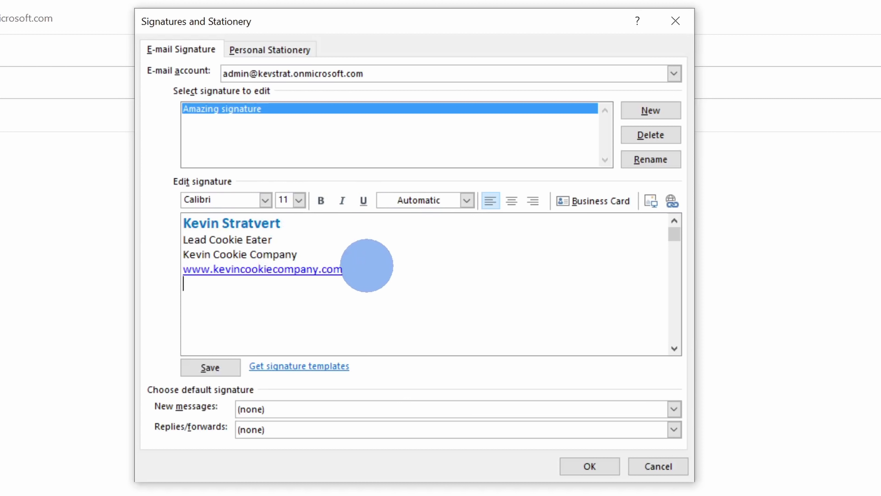
{"action": "left_click", "coordinate": [225, 371]}
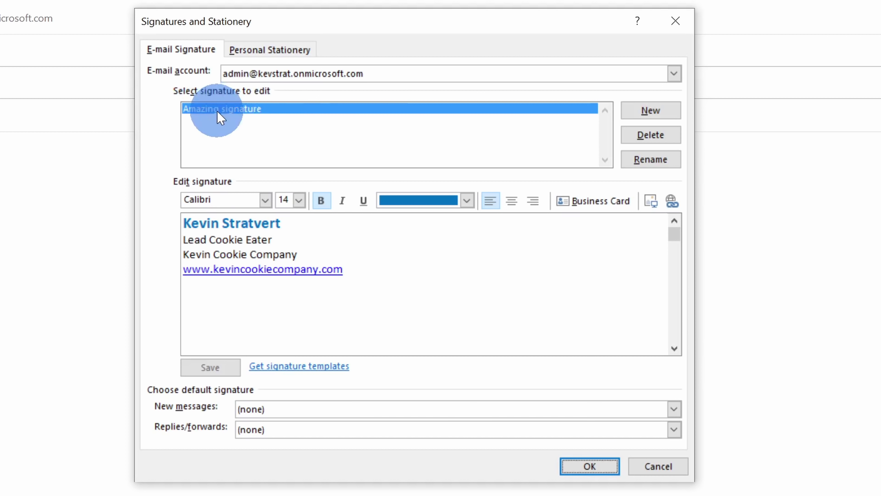
Set Amazing signature as the new-message default, keep replies/forwards at (none), and apply.
{"action": "left_click", "coordinate": [297, 119]}
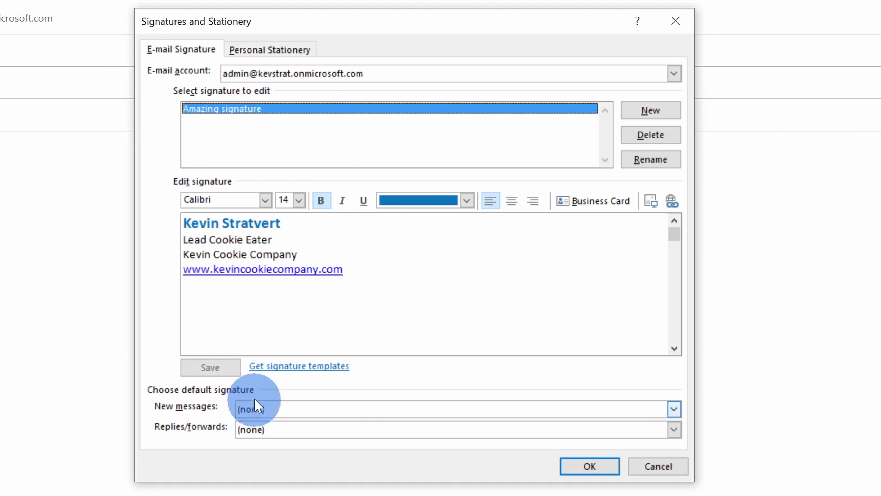
{"action": "left_click", "coordinate": [279, 412]}
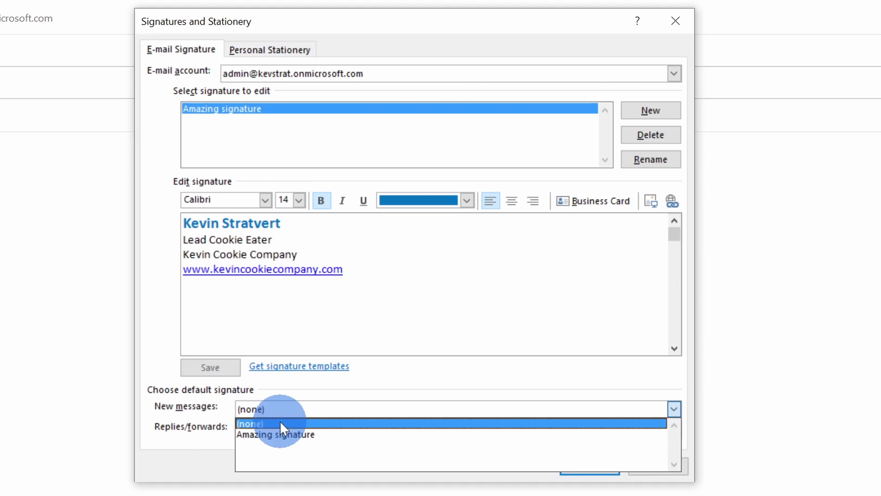
{"action": "left_click", "coordinate": [332, 435]}
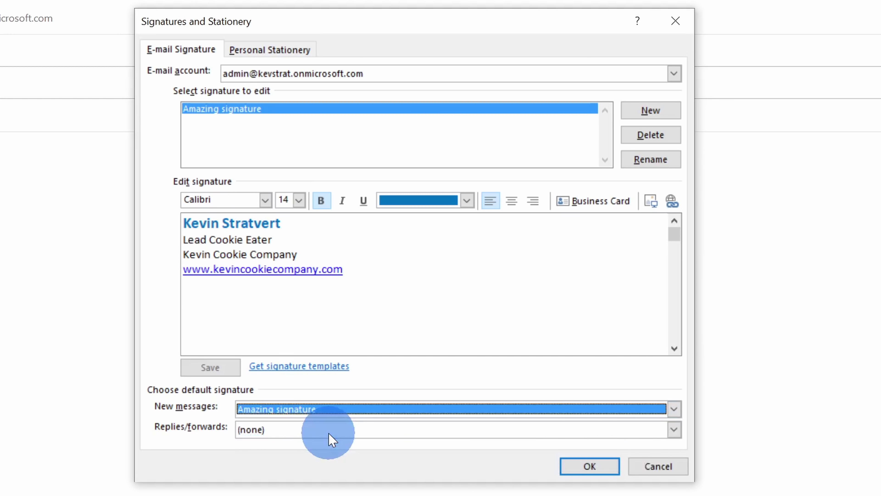
{"action": "left_click", "coordinate": [333, 435]}
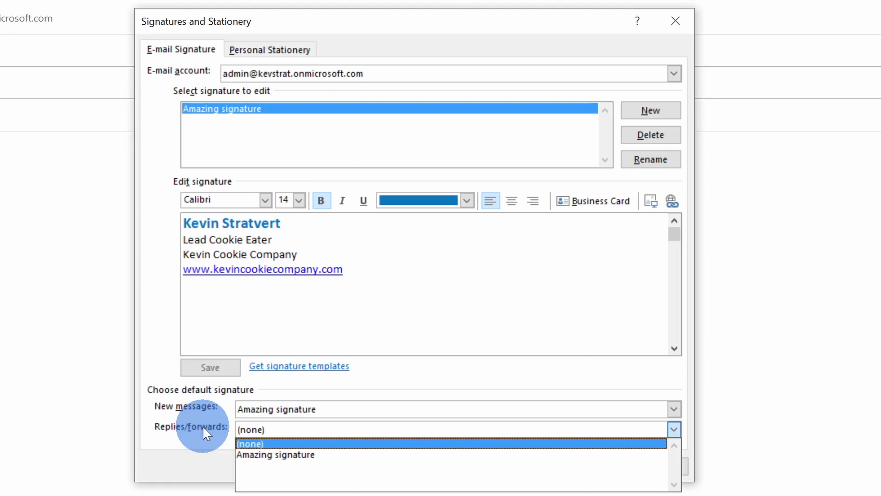
{"action": "left_click", "coordinate": [261, 444]}
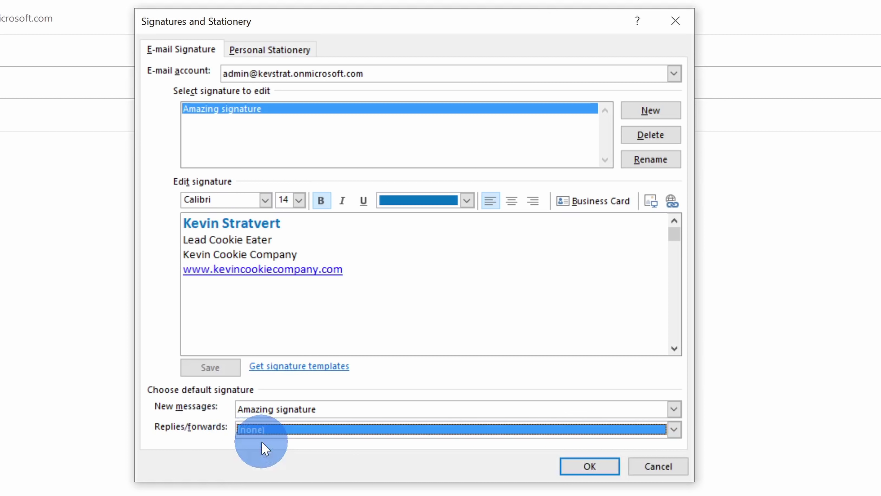
{"action": "left_click", "coordinate": [590, 467]}
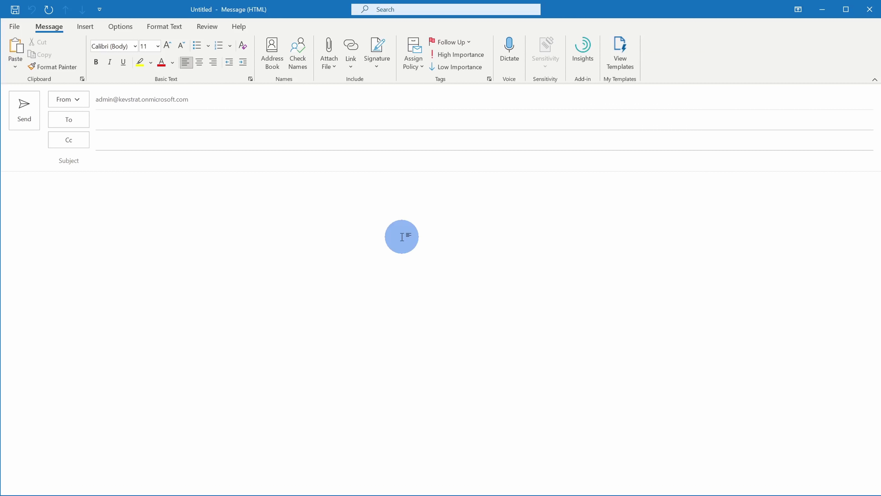
Replace the test message with a new email, switching the sender to a personal account and back.
{"action": "left_click", "coordinate": [870, 10]}
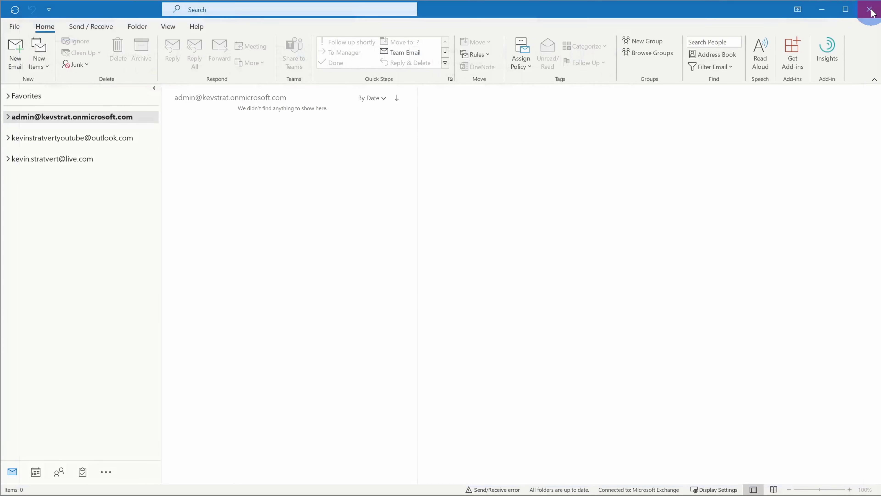
{"action": "left_click", "coordinate": [16, 52]}
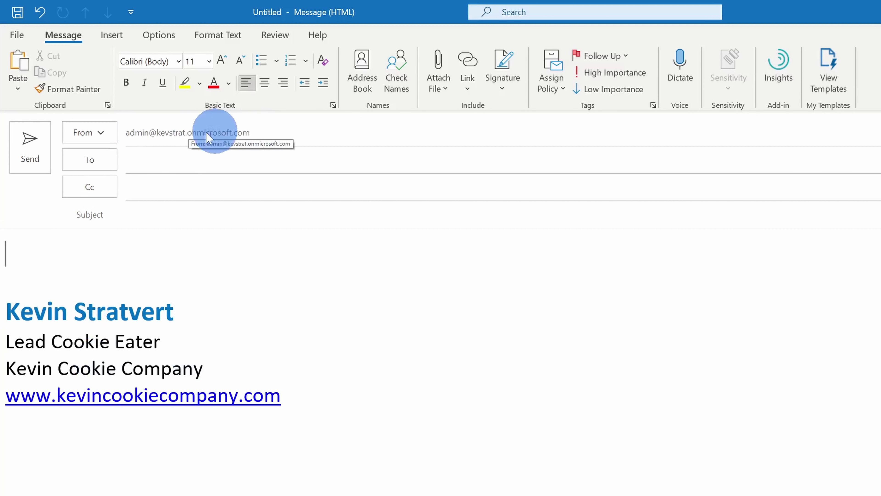
{"action": "left_click", "coordinate": [104, 134]}
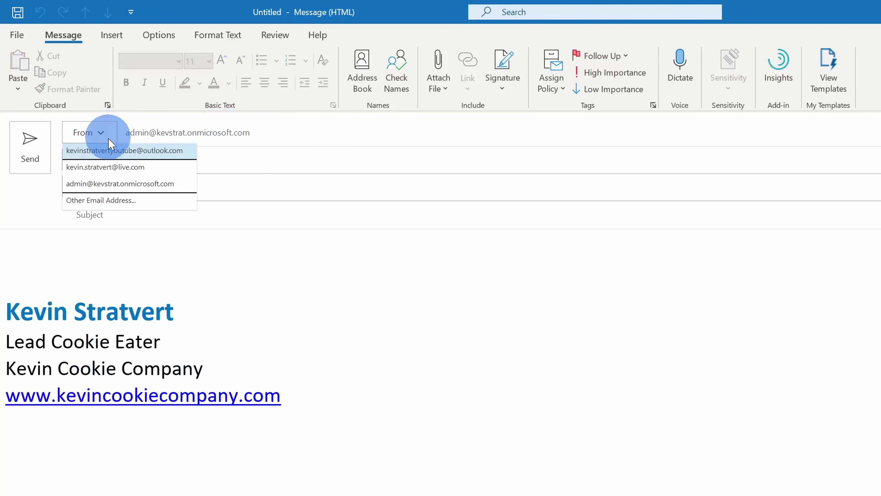
{"action": "left_click", "coordinate": [119, 167]}
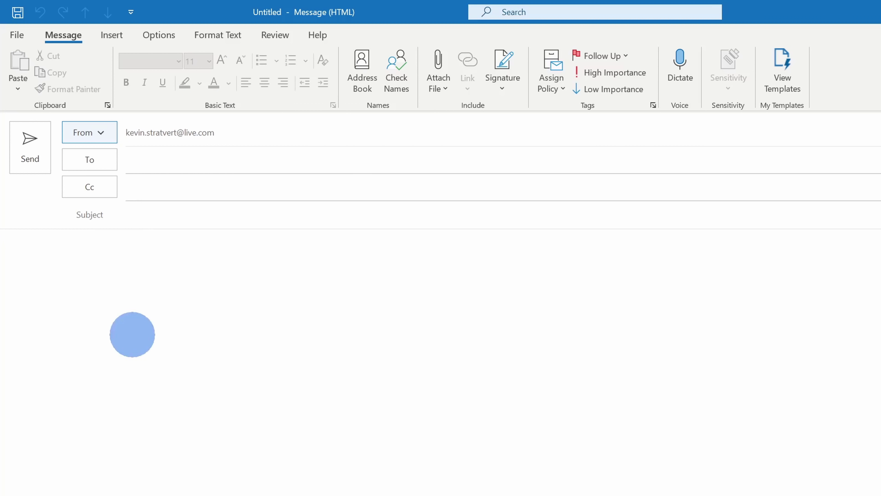
{"action": "left_click", "coordinate": [104, 132]}
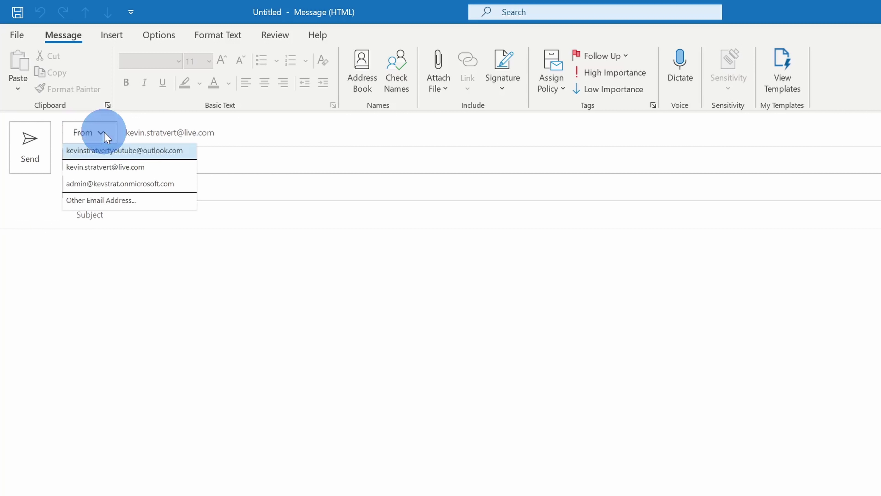
{"action": "left_click", "coordinate": [116, 184]}
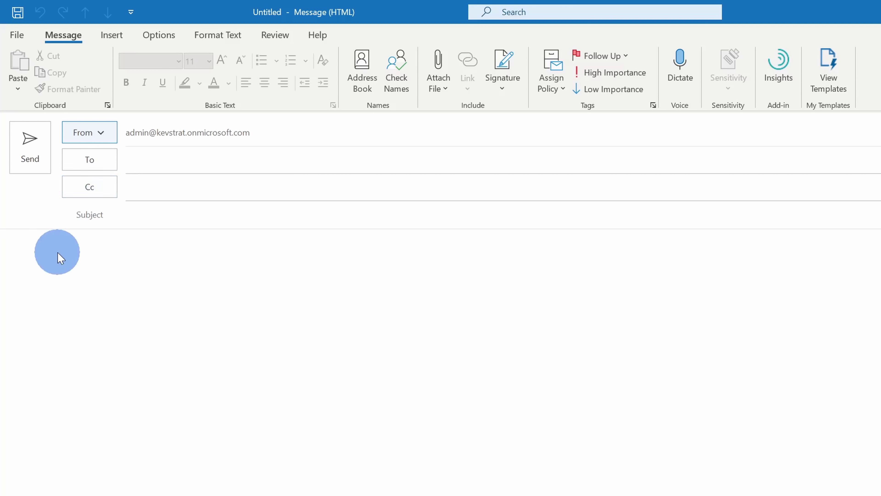
Insert Amazing signature into the message, then reopen Signatures and Stationery.
{"action": "left_click", "coordinate": [512, 80]}
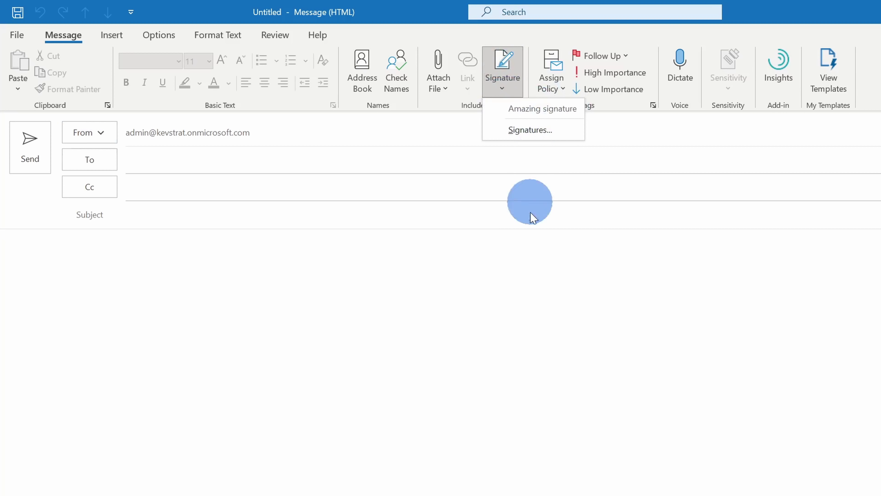
{"action": "left_click", "coordinate": [534, 109]}
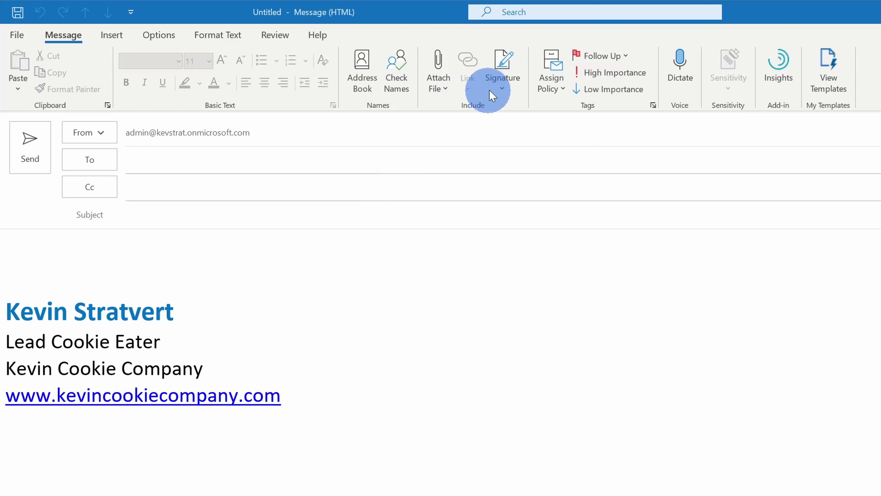
{"action": "left_click", "coordinate": [499, 82]}
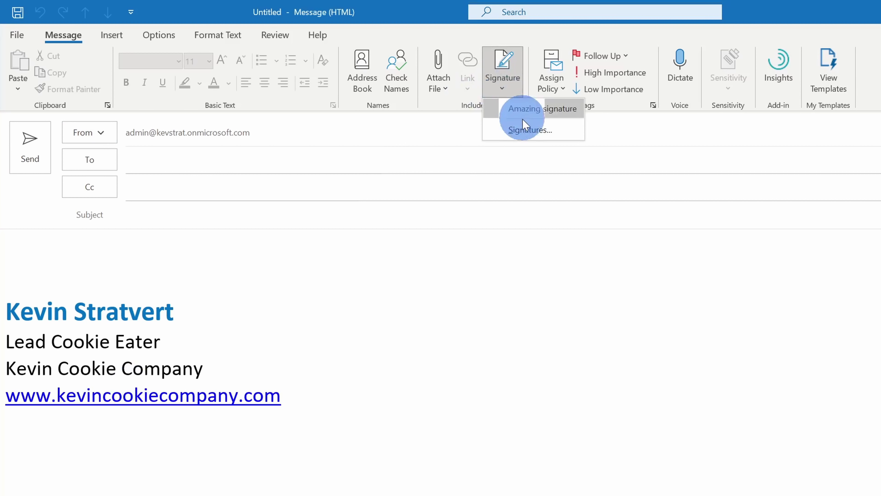
{"action": "left_click", "coordinate": [528, 131]}
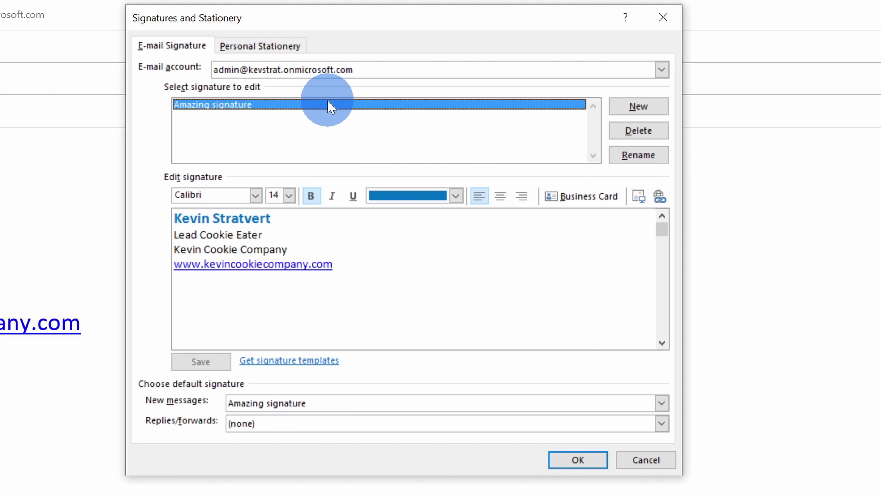
Insert a blank line between the bold blue name and the Lead Cookie Eater title.
{"action": "left_click", "coordinate": [308, 214]}
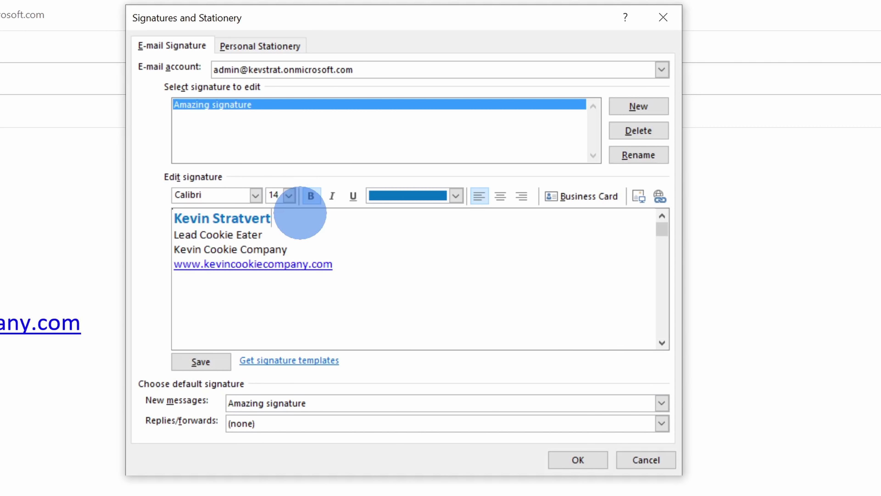
{"action": "key", "text": "Return"}
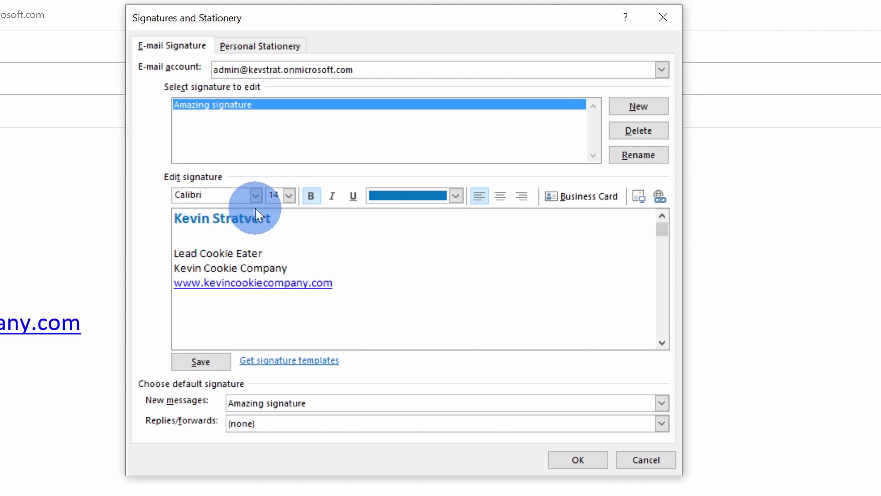
Place the Desktop 'Signature' image on the new line and save the signature changes.
{"action": "left_click", "coordinate": [640, 197]}
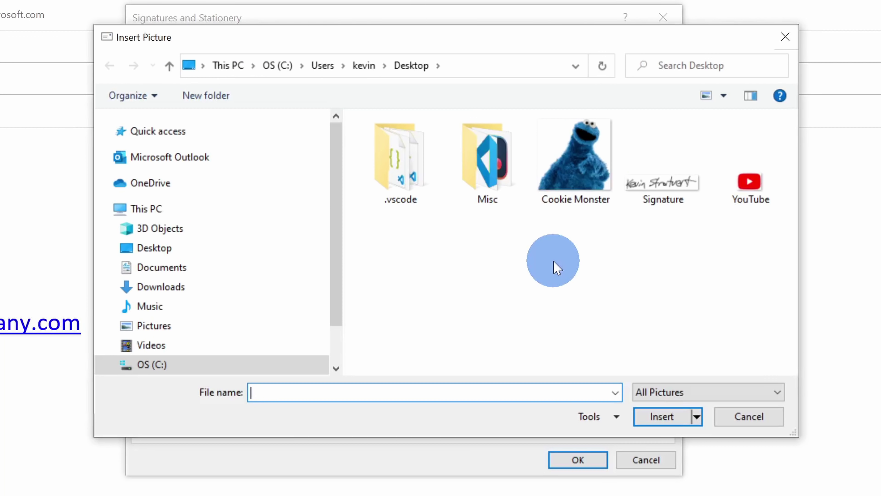
{"action": "left_click", "coordinate": [652, 182]}
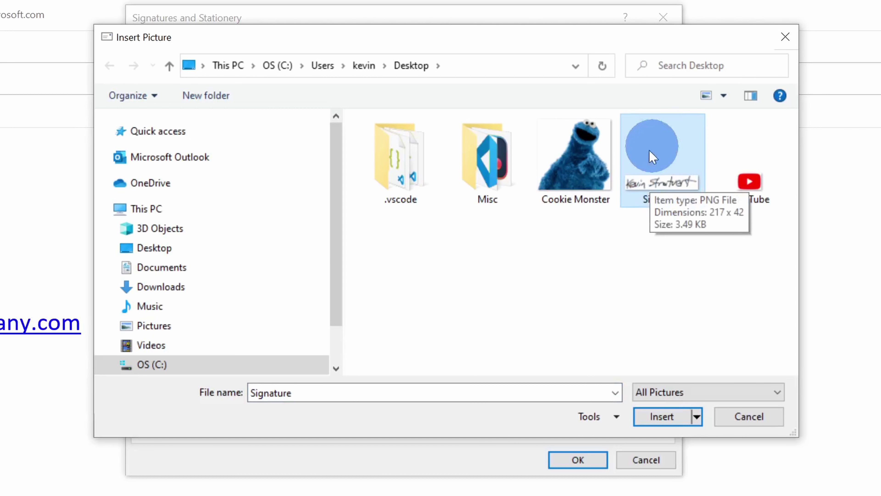
{"action": "left_click", "coordinate": [672, 418]}
{"action": "left_click", "coordinate": [420, 256]}
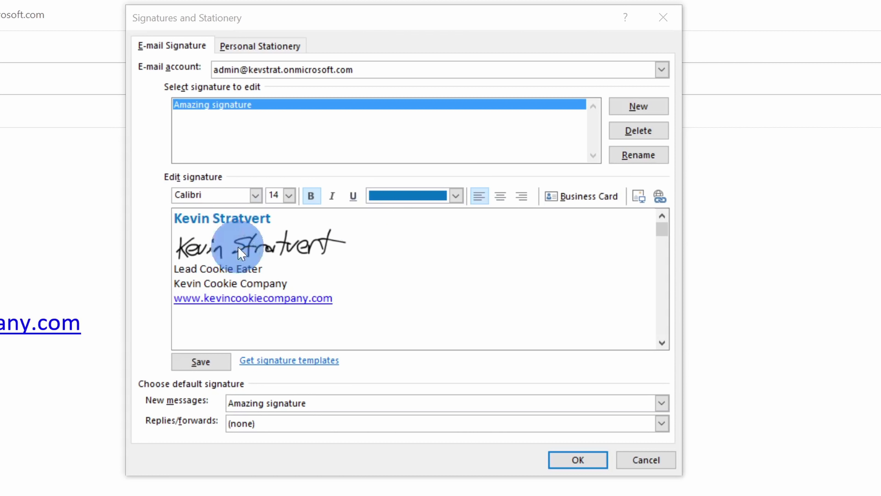
{"action": "left_click", "coordinate": [583, 459]}
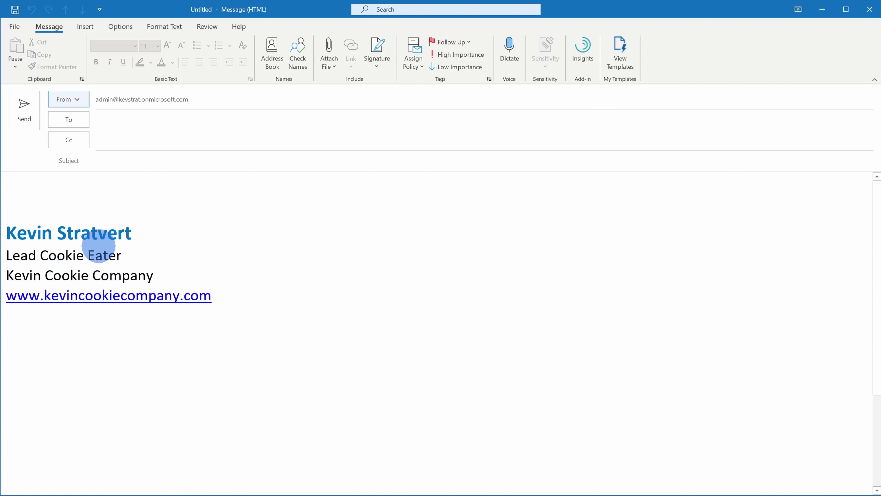
Insert the updated Amazing signature, now showing the handwritten image, into the message body.
{"action": "left_click", "coordinate": [378, 61]}
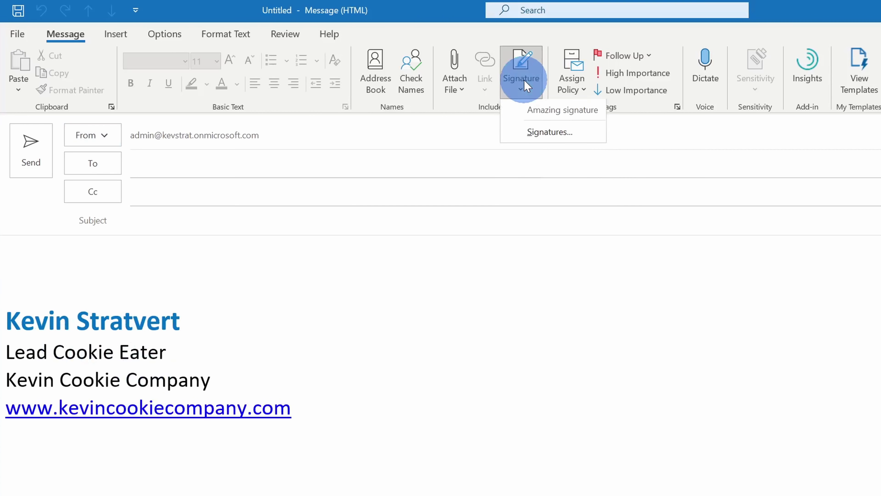
{"action": "left_click", "coordinate": [545, 116]}
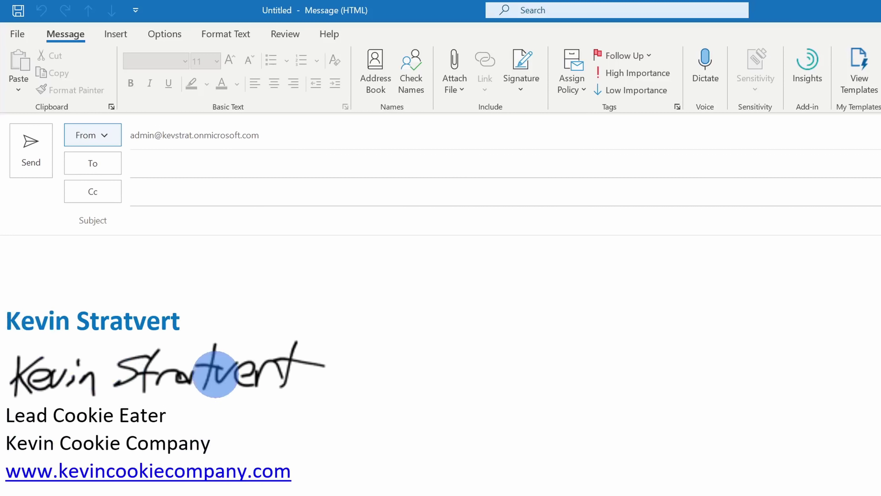
{"action": "left_click", "coordinate": [83, 249]}
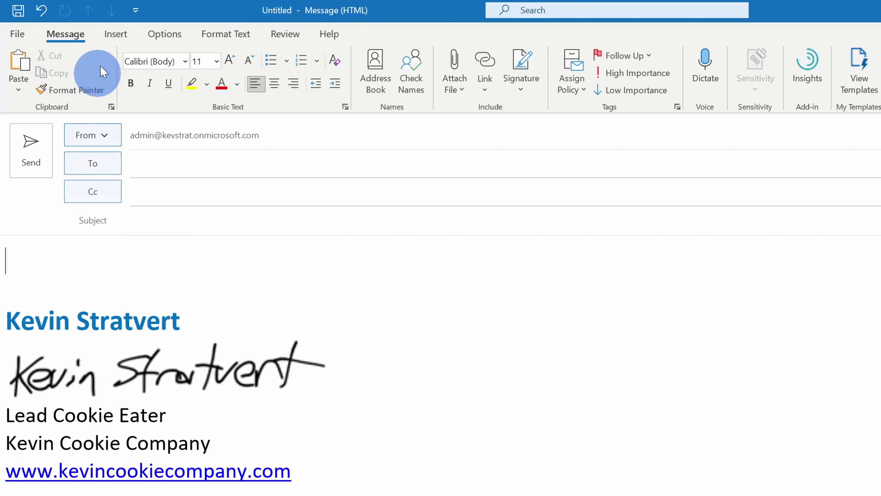
Insert a one-row, two-column table into the message body.
{"action": "left_click", "coordinate": [117, 34]}
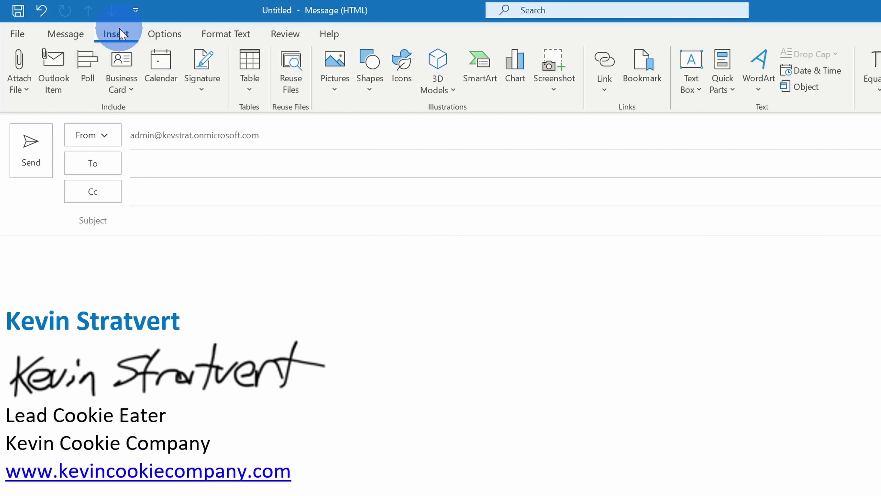
{"action": "left_click", "coordinate": [253, 83]}
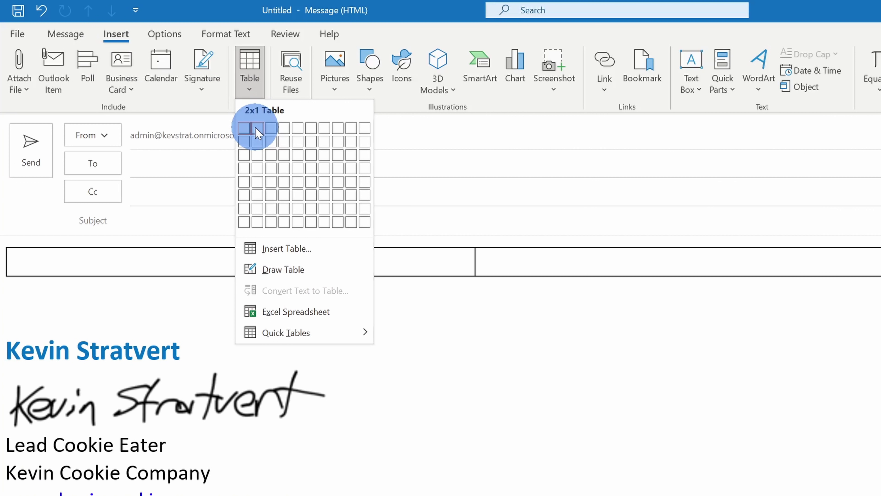
{"action": "left_click", "coordinate": [257, 132]}
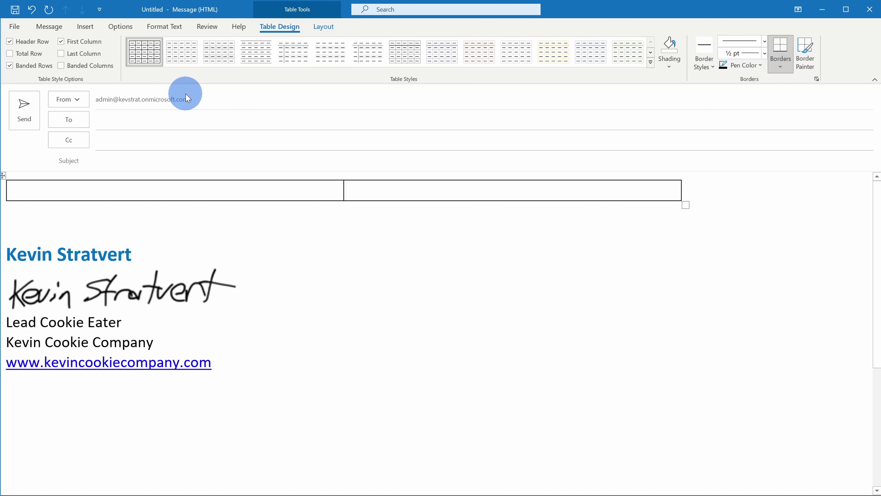
Move the whole signature block into the table's right cell, leaving the left cell empty.
{"action": "mouse_move", "coordinate": [223, 362]}
{"action": "left_mouse_down"}
{"action": "mouse_move", "coordinate": [118, 336]}
{"action": "mouse_move", "coordinate": [10, 259]}
{"action": "left_mouse_up"}
{"action": "key", "text": "ctrl+c"}
{"action": "key", "text": "Delete"}
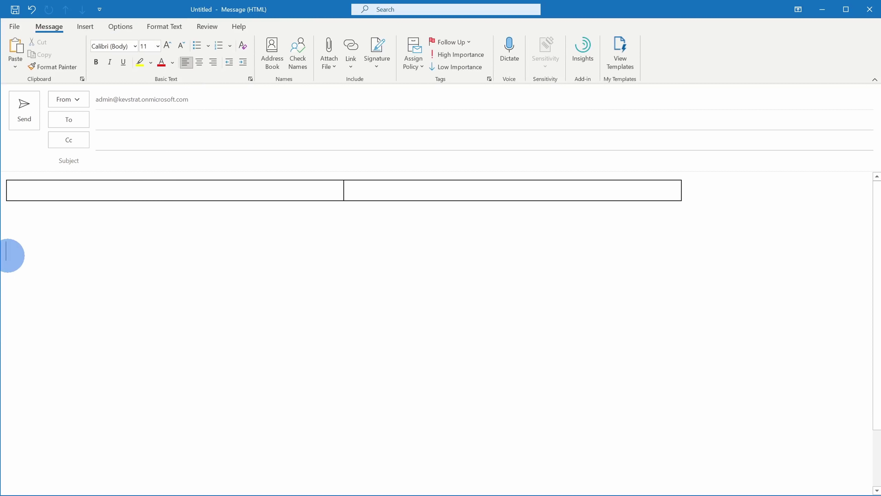
{"action": "left_click", "coordinate": [370, 188]}
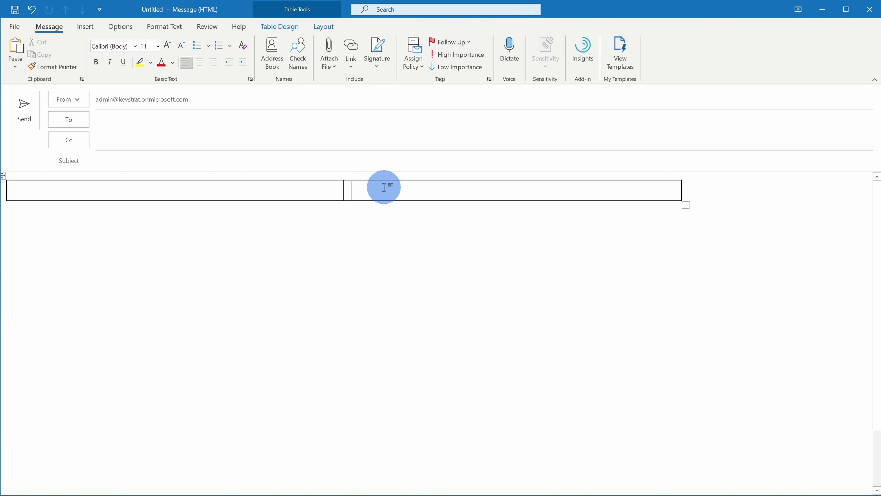
{"action": "key", "text": "ctrl+v"}
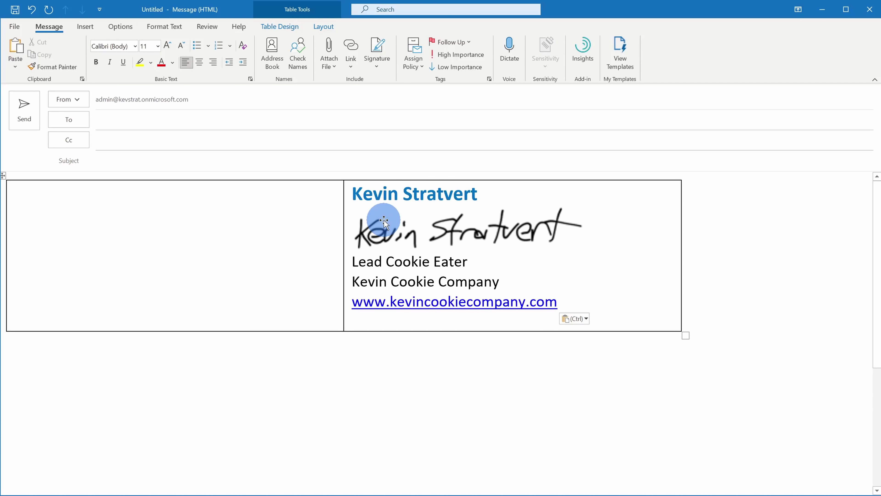
{"action": "left_click", "coordinate": [286, 222]}
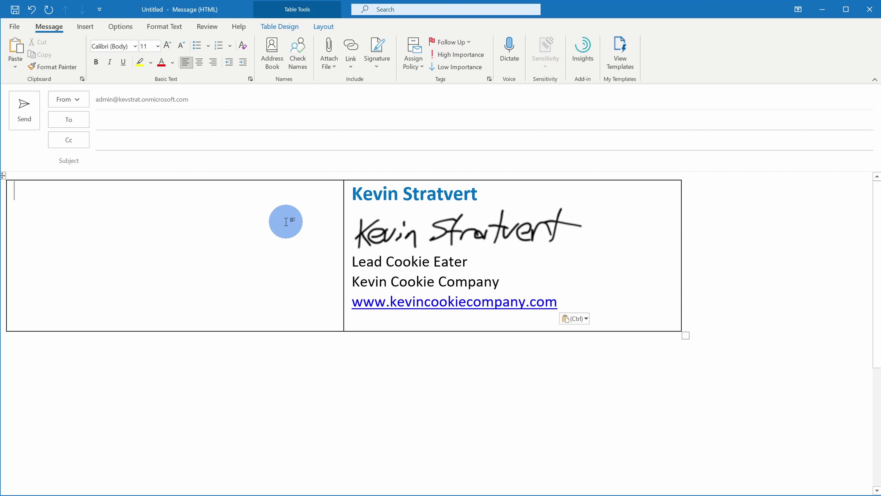
Insert the Cookie Monster picture from this device into the table's left cell.
{"action": "left_click", "coordinate": [86, 27]}
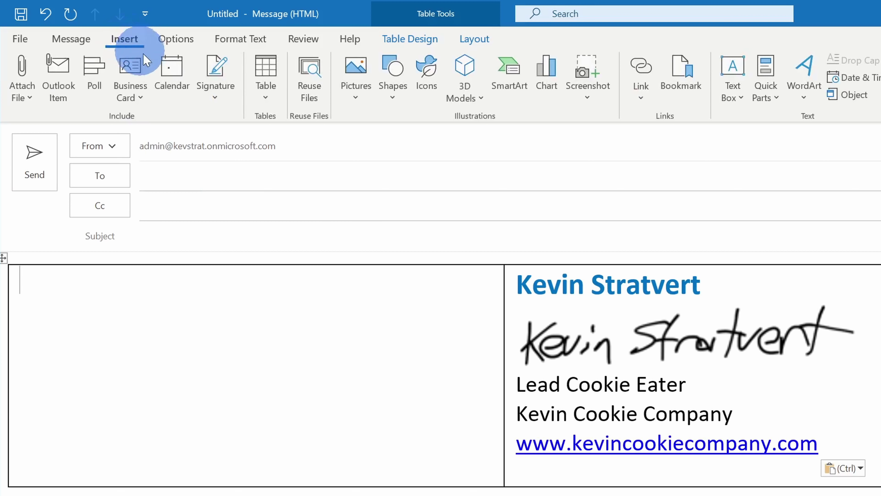
{"action": "left_click", "coordinate": [352, 95]}
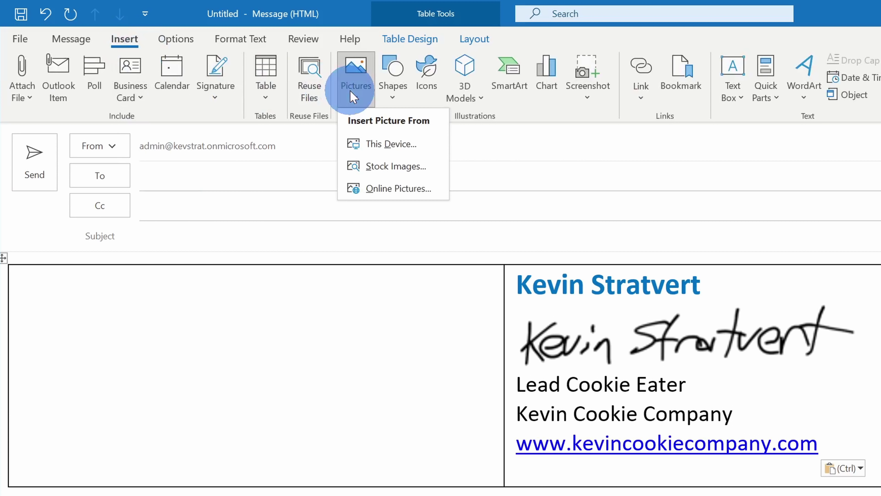
{"action": "left_click", "coordinate": [408, 149]}
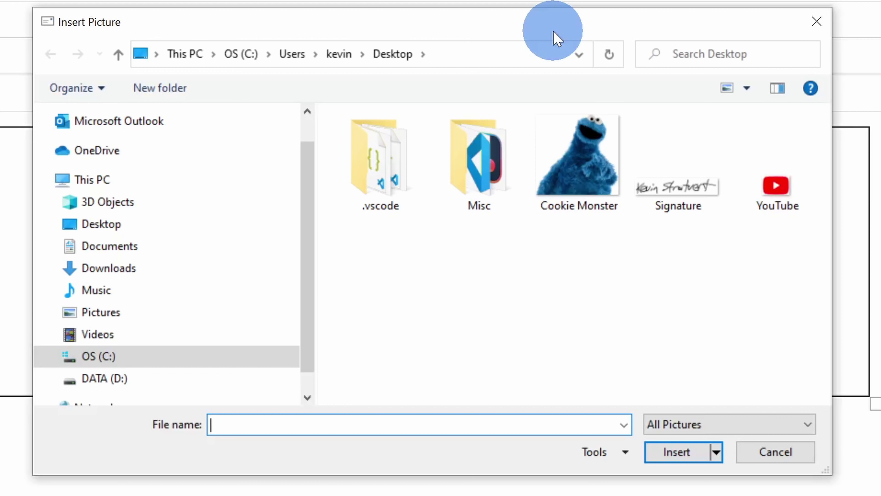
{"action": "left_click", "coordinate": [582, 137]}
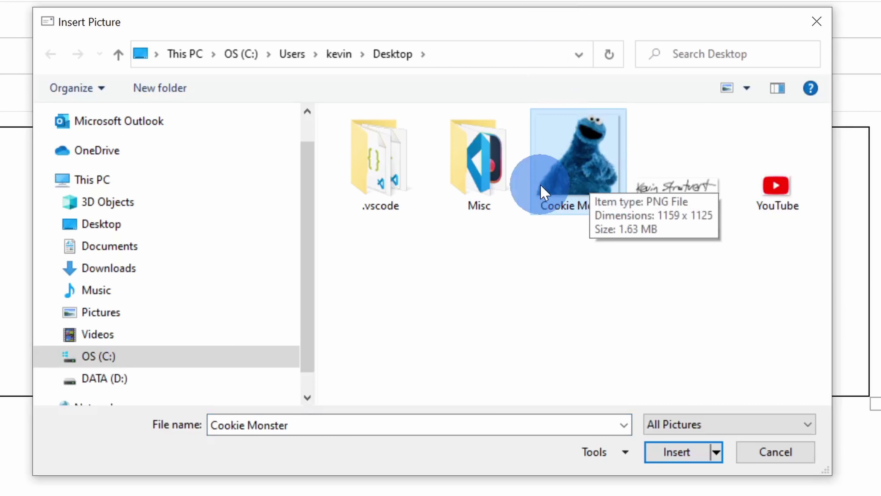
{"action": "left_click", "coordinate": [680, 458]}
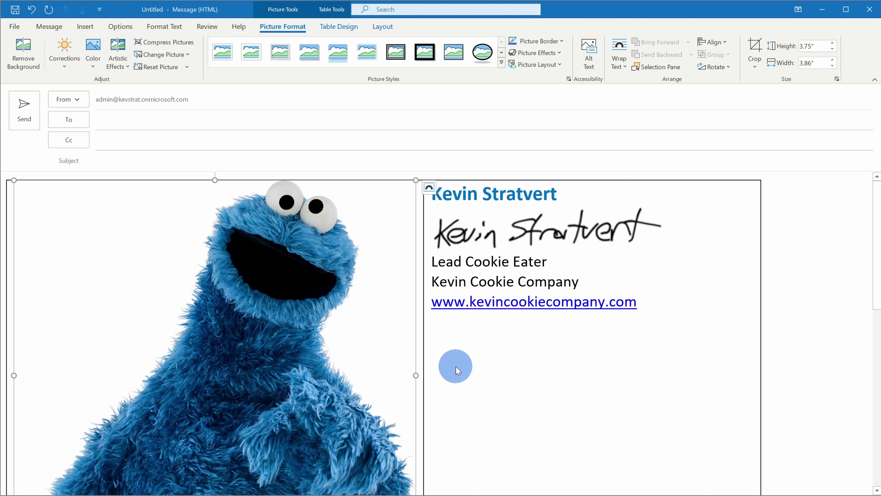
Shrink the Cookie Monster photo to 1.22" by 1.26" and narrow its column beside the signature text.
{"action": "scroll", "coordinate": [380, 336], "scroll_direction": "down", "scroll_amount": 10}
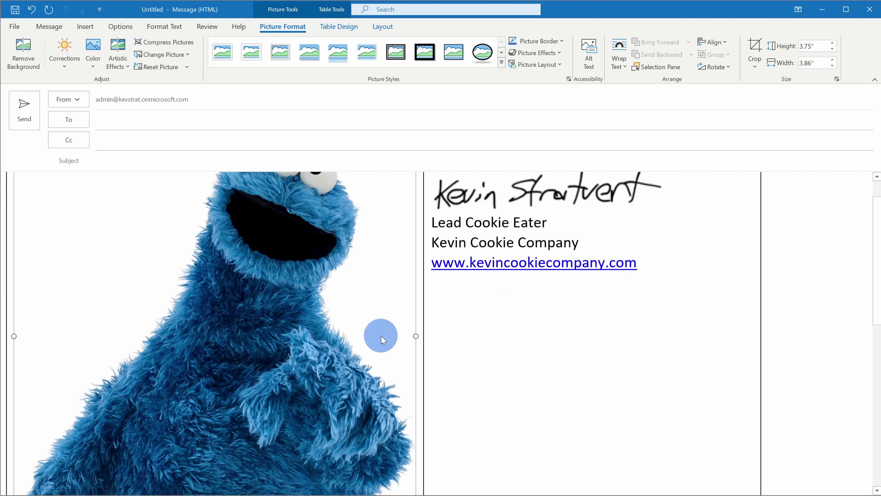
{"action": "scroll", "coordinate": [381, 339], "scroll_direction": "up", "scroll_amount": 5}
{"action": "scroll", "coordinate": [381, 340], "scroll_direction": "up", "scroll_amount": 5}
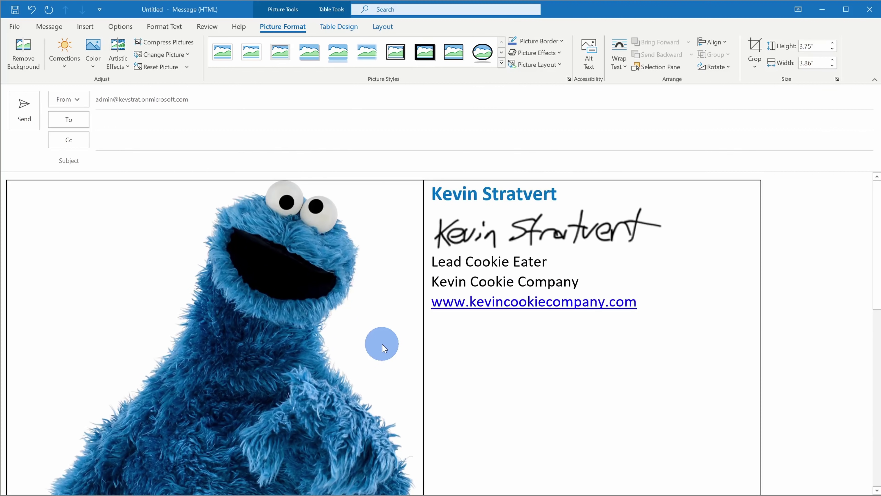
{"action": "left_click", "coordinate": [355, 264]}
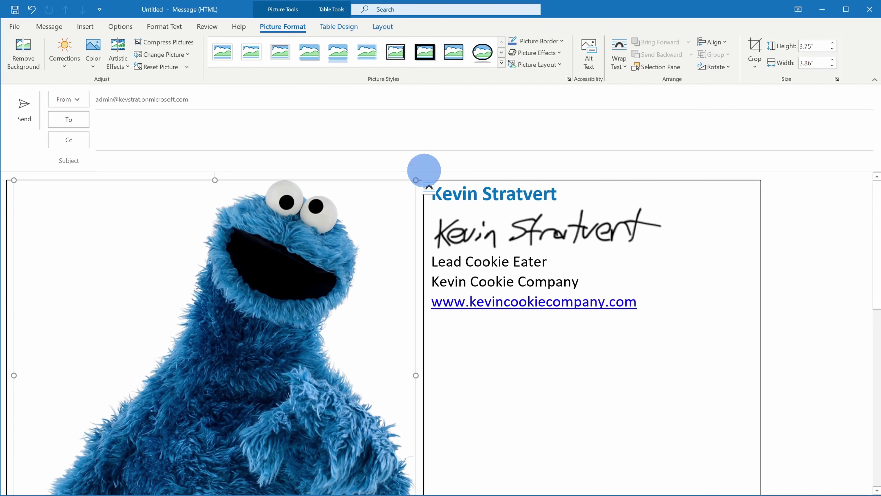
{"action": "left_click_drag", "start_coordinate": [416, 180], "coordinate": [272, 305]}
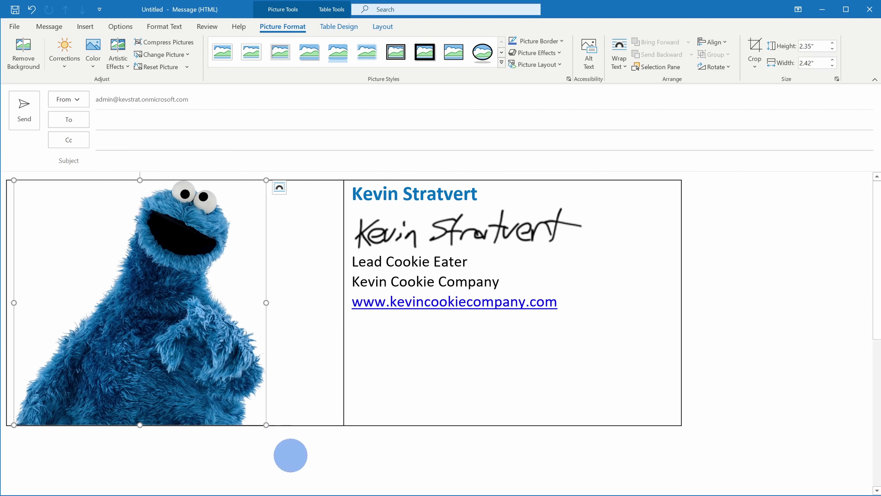
{"action": "left_click_drag", "start_coordinate": [272, 430], "coordinate": [145, 302]}
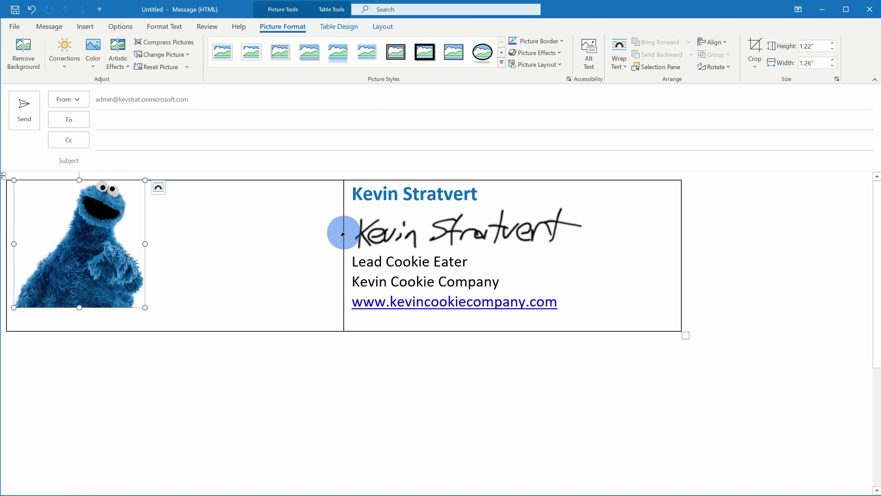
{"action": "left_click_drag", "start_coordinate": [344, 233], "coordinate": [159, 233]}
{"action": "left_click_drag", "start_coordinate": [144, 203], "coordinate": [194, 256]}
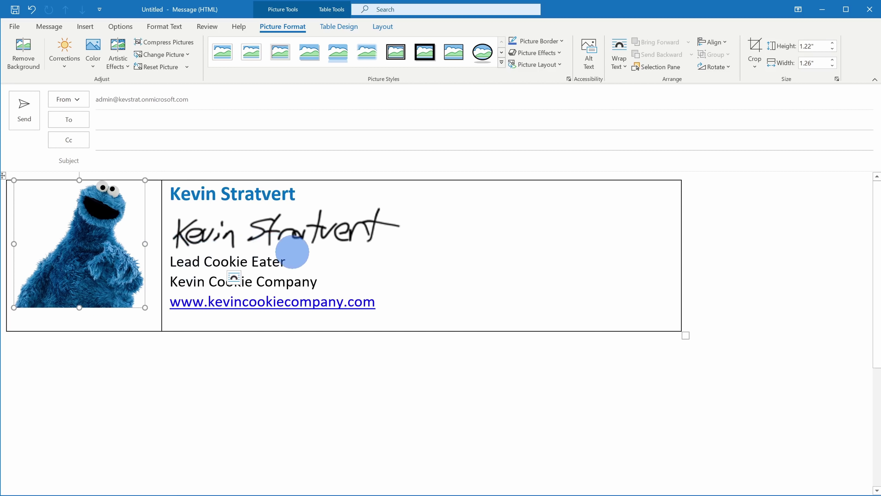
{"action": "left_click", "coordinate": [307, 257]}
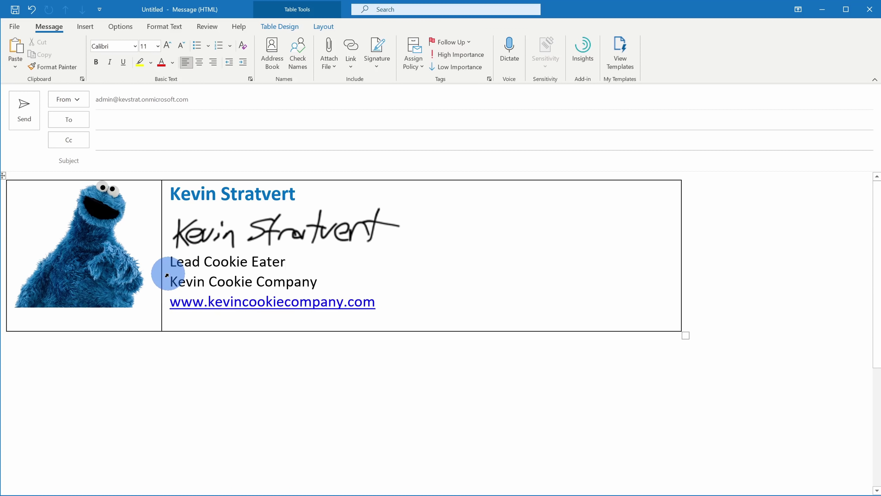
Set the signature table to No Border so no grid lines show.
{"action": "key", "text": "ctrl+a"}
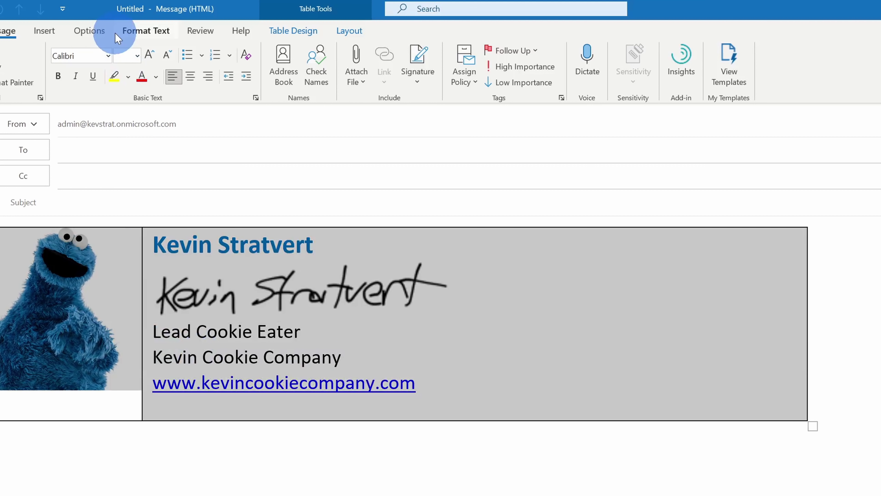
{"action": "left_click", "coordinate": [298, 32]}
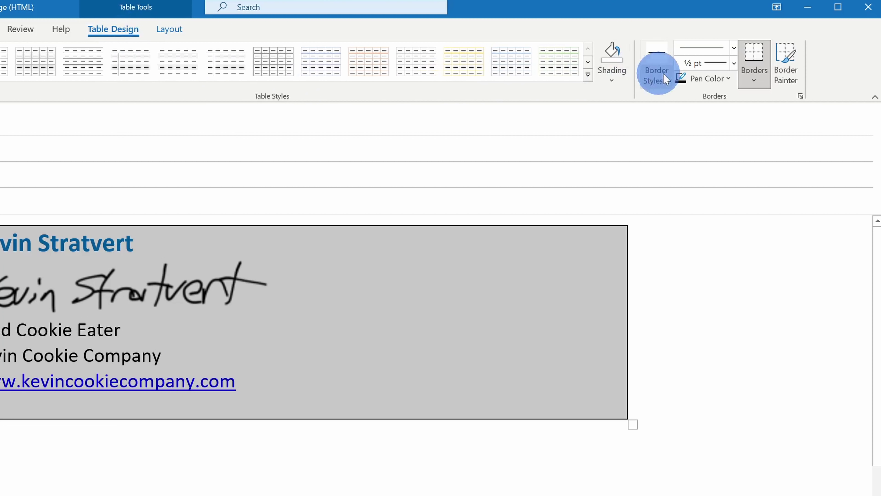
{"action": "left_click", "coordinate": [759, 80]}
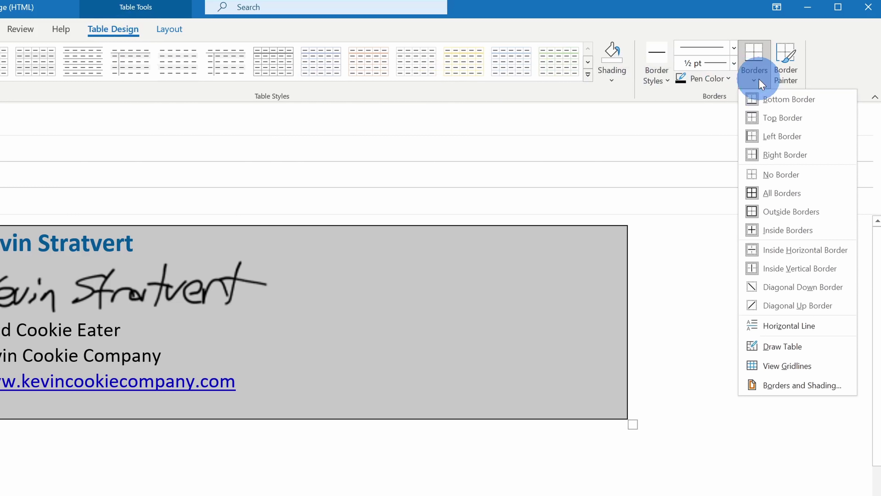
{"action": "left_click", "coordinate": [773, 174]}
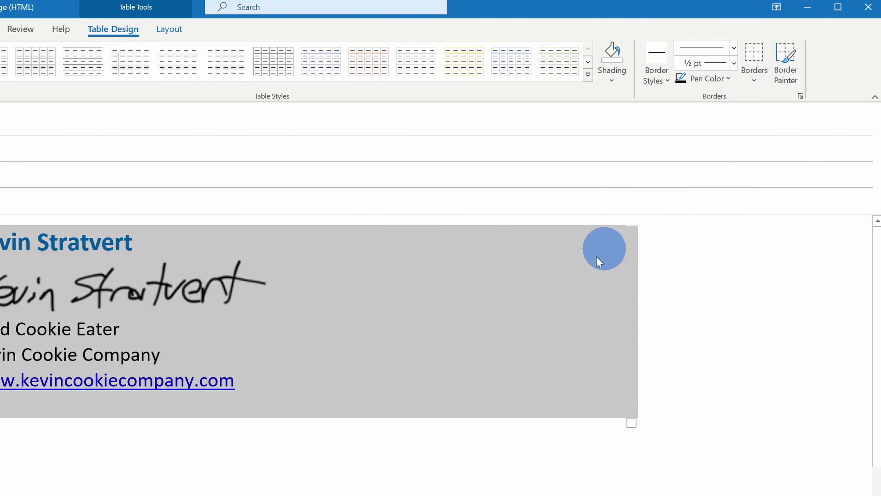
{"action": "left_click", "coordinate": [574, 303]}
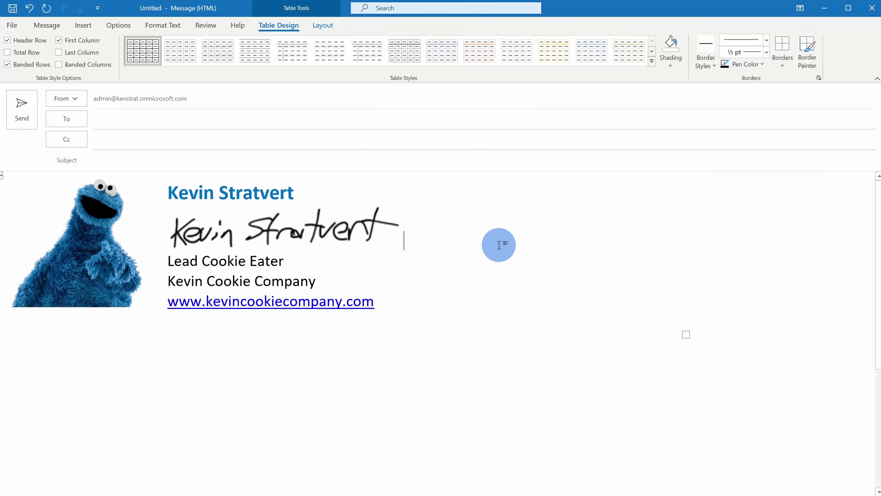
Select the whole borderless signature table and cut it from the message body.
{"action": "left_click_drag", "start_coordinate": [480, 238], "coordinate": [157, 231]}
{"action": "left_click", "coordinate": [157, 230]}
{"action": "mouse_move", "coordinate": [421, 301]}
{"action": "left_mouse_down"}
{"action": "mouse_move", "coordinate": [194, 259]}
{"action": "mouse_move", "coordinate": [173, 226]}
{"action": "left_mouse_up"}
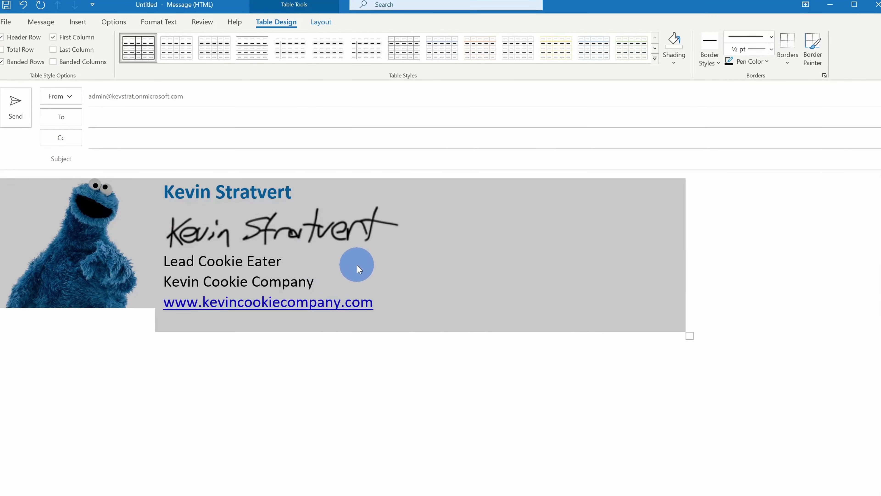
{"action": "key", "text": "BackSpace"}
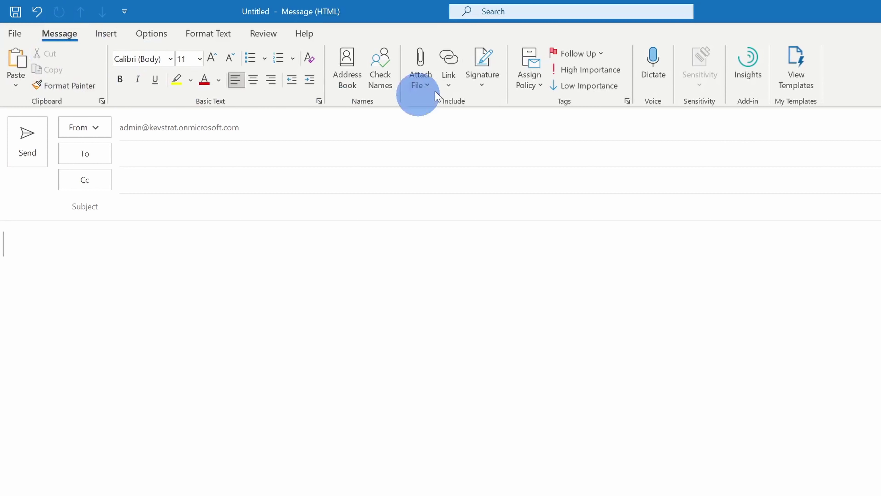
Replace the Amazing signature's old content with the pasted photo table, then save and close.
{"action": "left_click", "coordinate": [475, 78]}
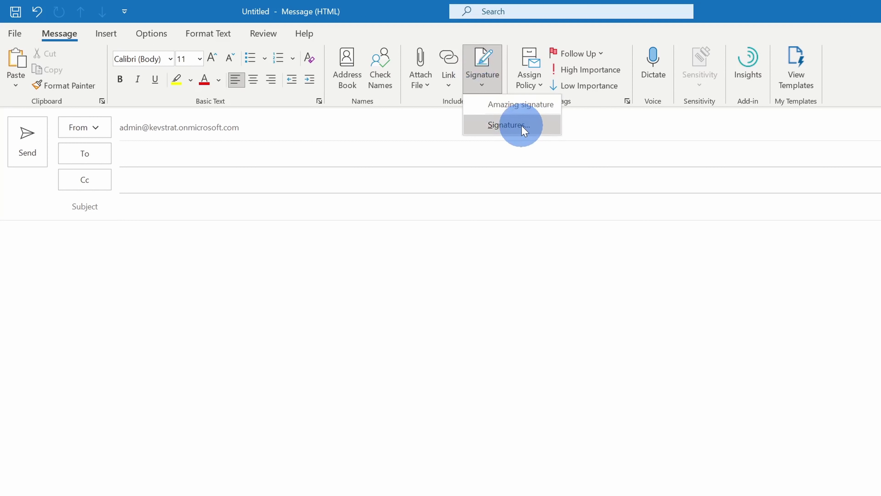
{"action": "left_click", "coordinate": [519, 125]}
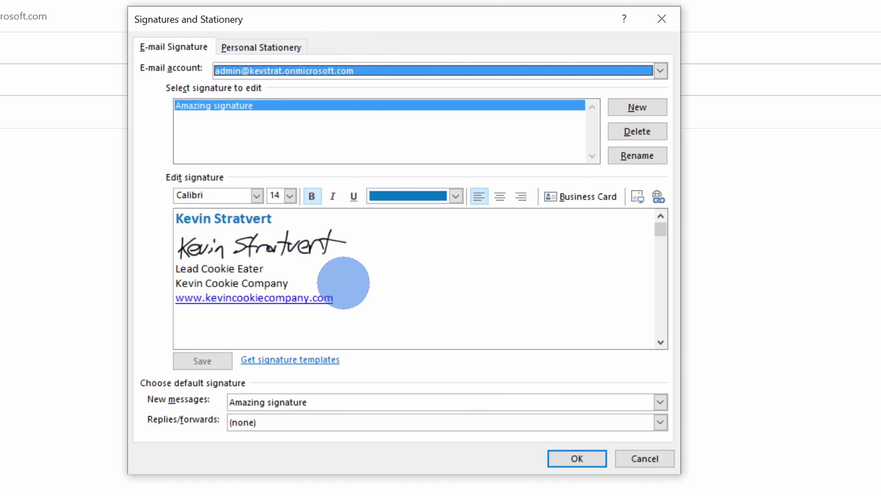
{"action": "left_click_drag", "start_coordinate": [349, 301], "coordinate": [173, 229]}
{"action": "key", "text": "ctrl+c"}
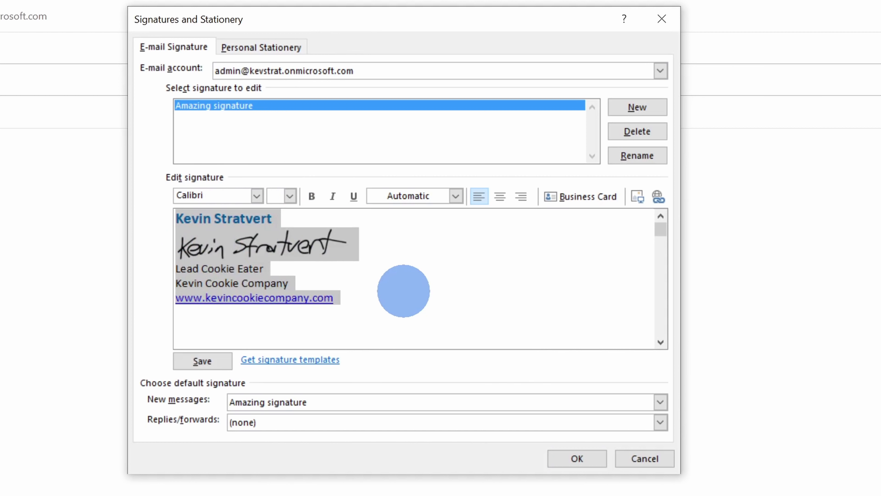
{"action": "key", "text": "Delete"}
{"action": "key", "text": "ctrl+v"}
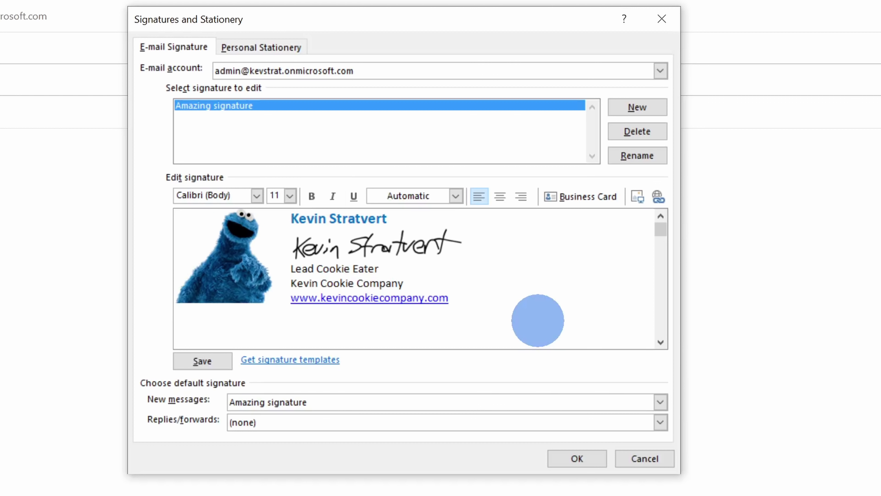
{"action": "left_click", "coordinate": [194, 361]}
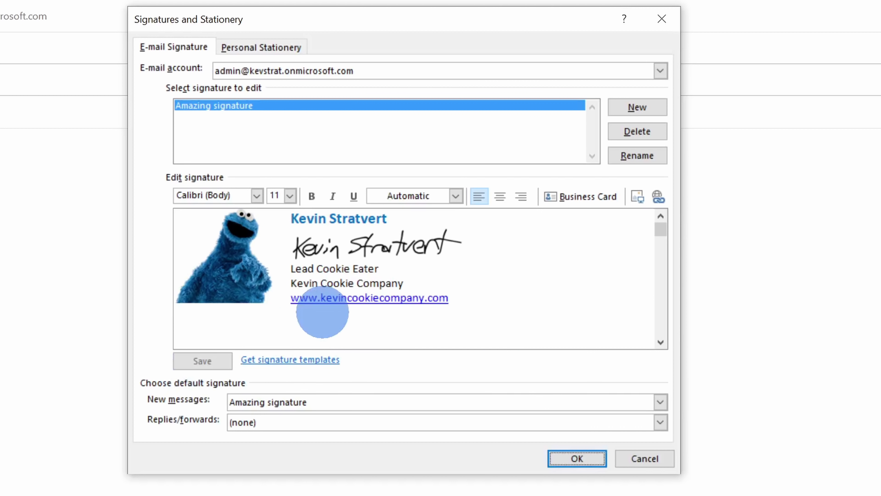
{"action": "left_click", "coordinate": [577, 458]}
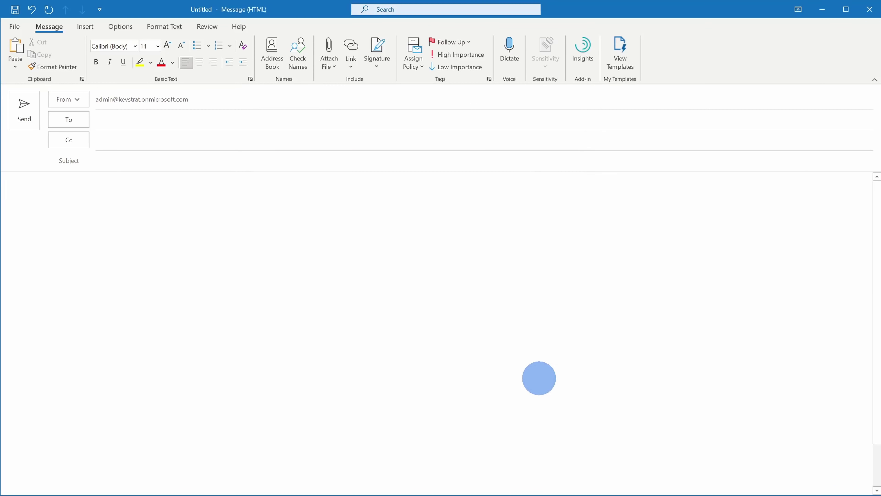
Insert the Amazing signature into the blank message to preview the Cookie Monster layout.
{"action": "left_click", "coordinate": [378, 55]}
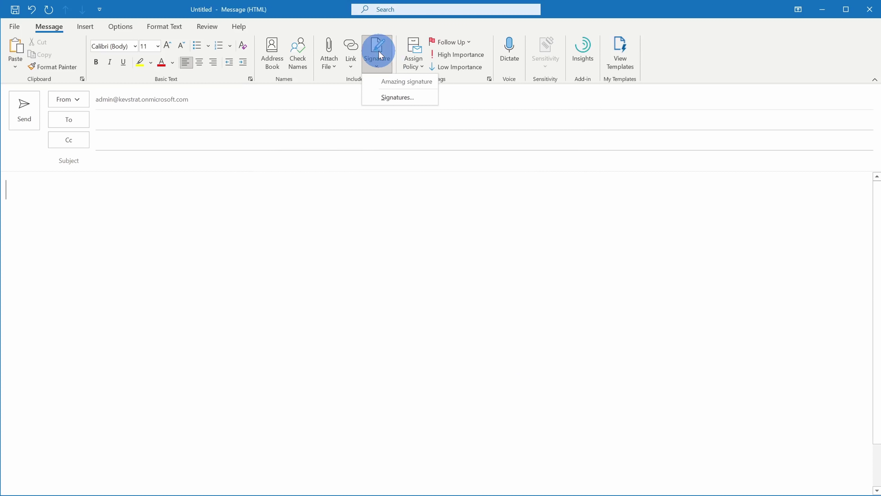
{"action": "left_click", "coordinate": [393, 88]}
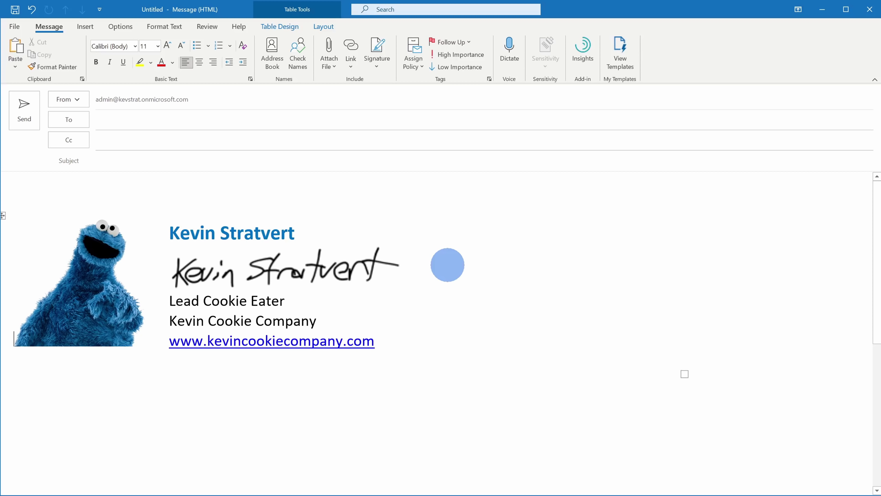
{"action": "left_click", "coordinate": [379, 54]}
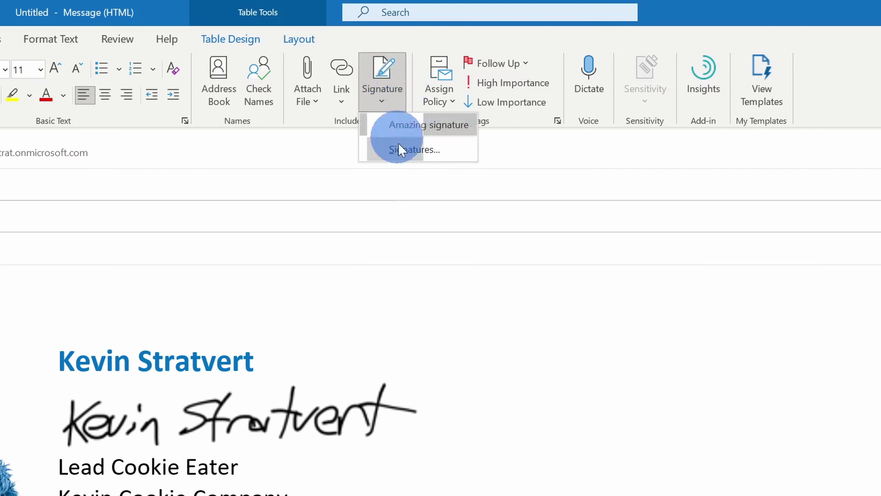
Add the YouTube image on a new line below the website link in the Amazing signature.
{"action": "left_click", "coordinate": [434, 154]}
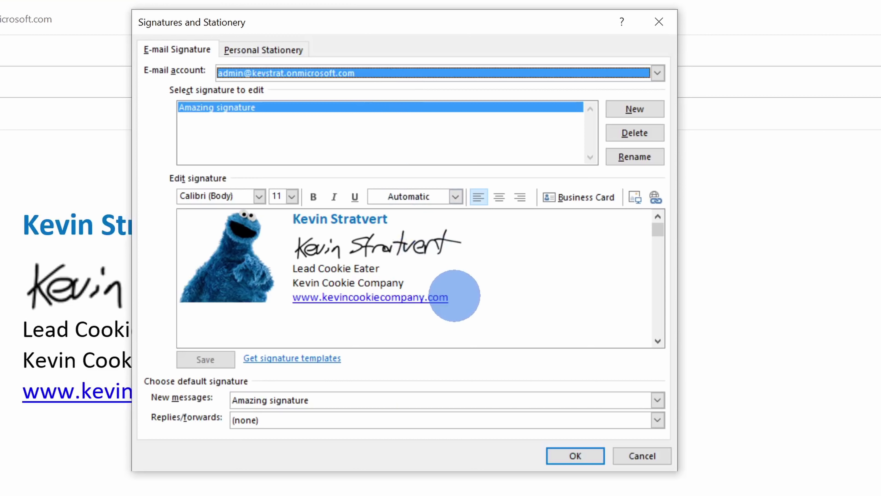
{"action": "left_click", "coordinate": [448, 296]}
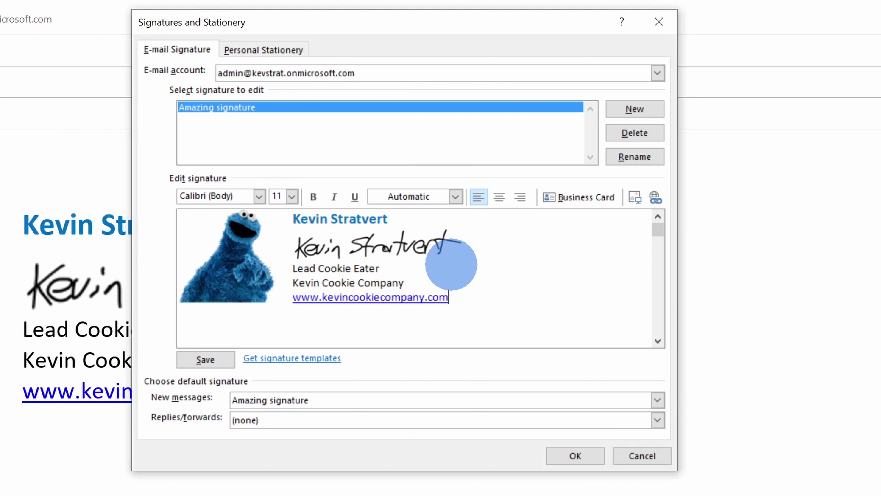
{"action": "key", "text": "Return"}
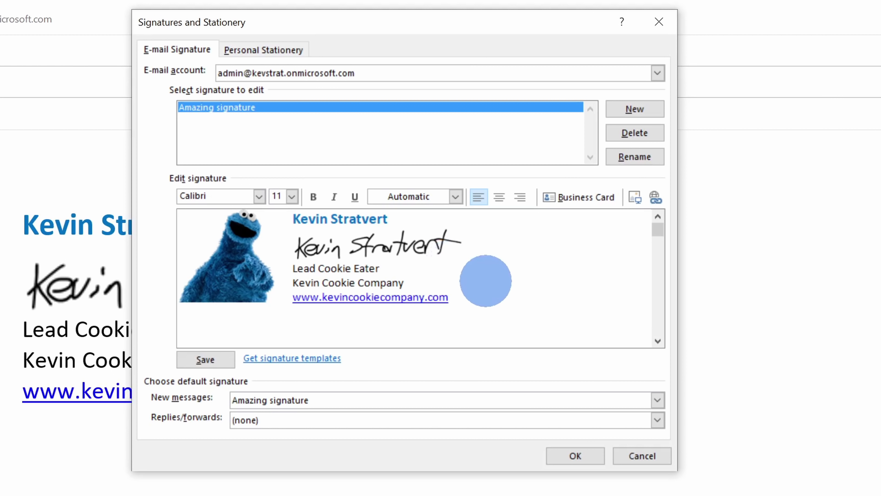
{"action": "left_click", "coordinate": [635, 198]}
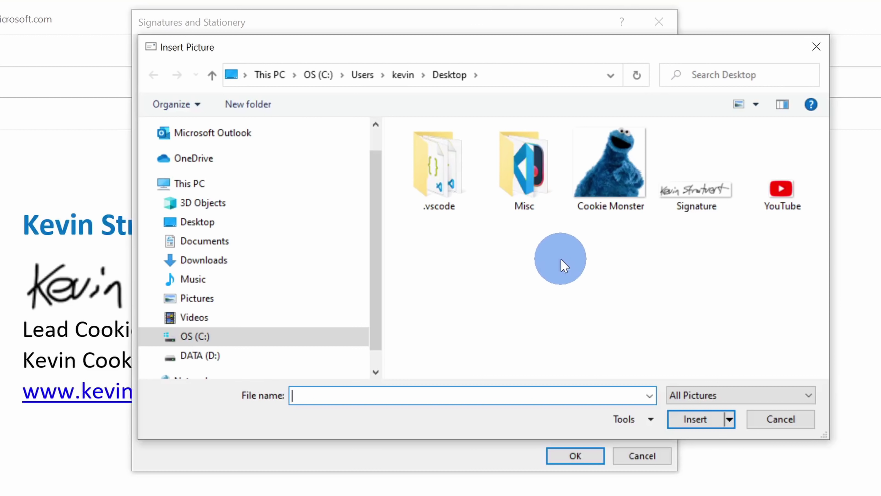
{"action": "left_click", "coordinate": [784, 172]}
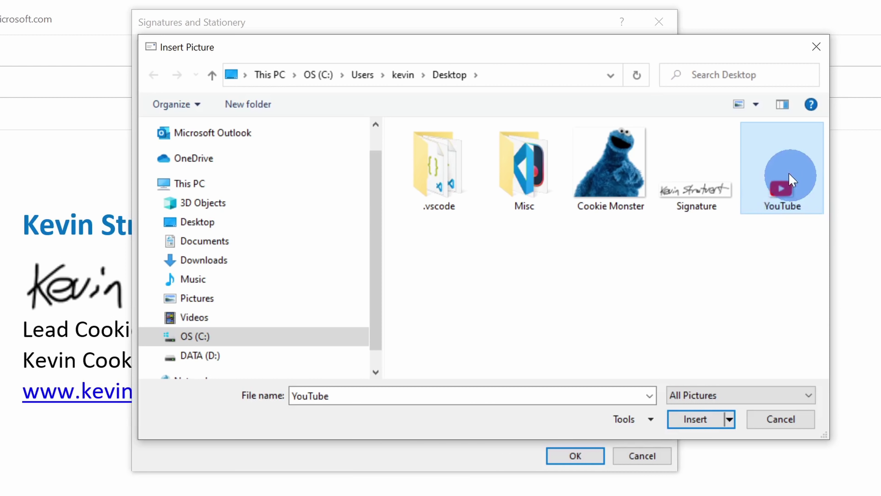
{"action": "left_click", "coordinate": [696, 419]}
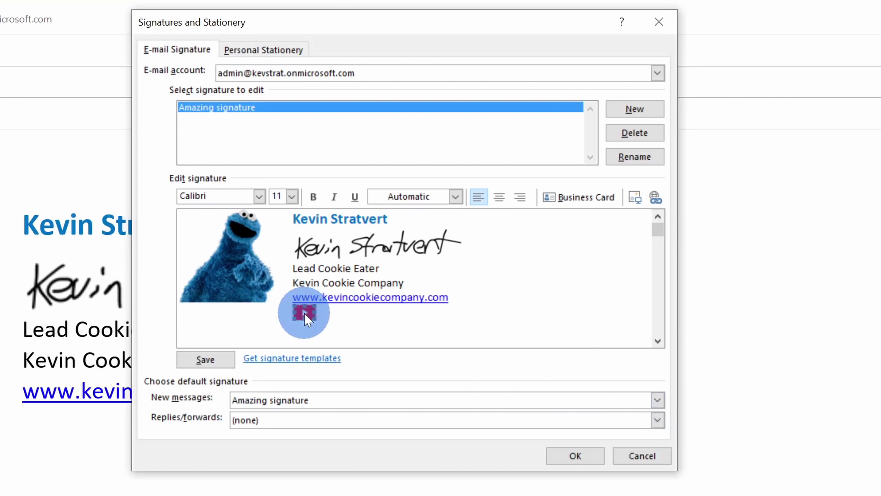
{"action": "left_click", "coordinate": [334, 313]}
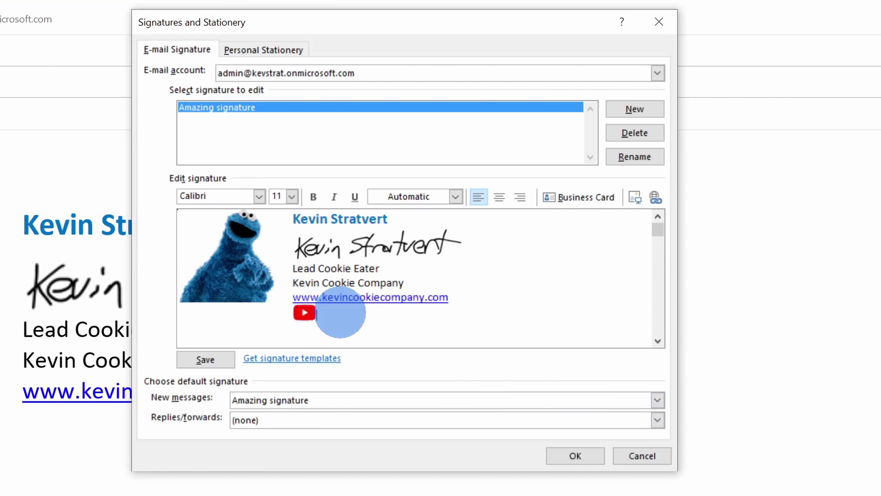
{"action": "left_click", "coordinate": [304, 314]}
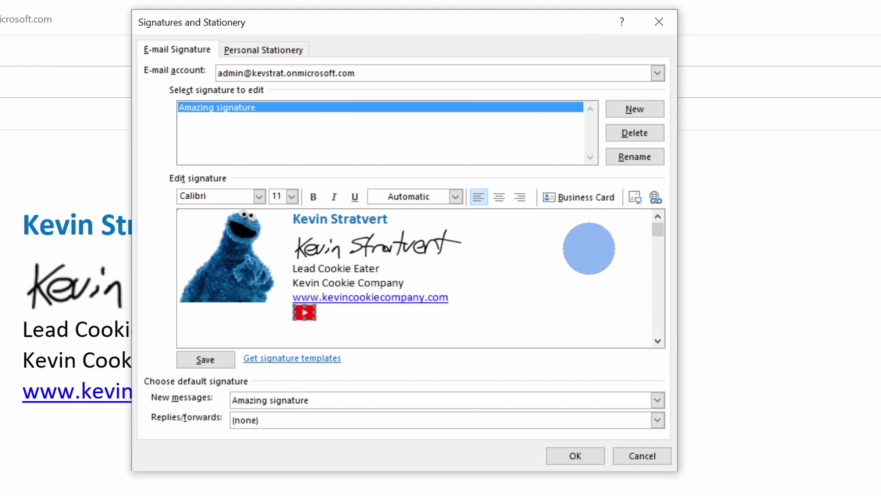
{"action": "left_click", "coordinate": [656, 199]}
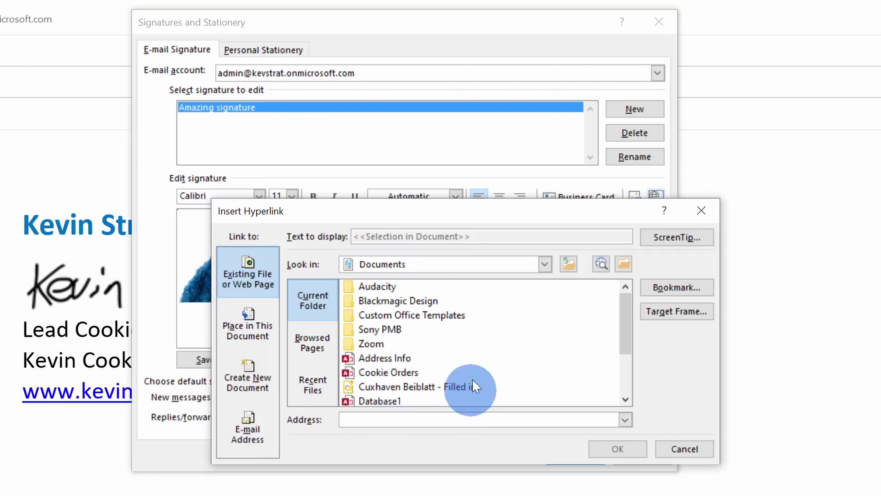
{"action": "left_click", "coordinate": [367, 420]}
{"action": "type", "text": "http://www.kevinstratvert.com"}
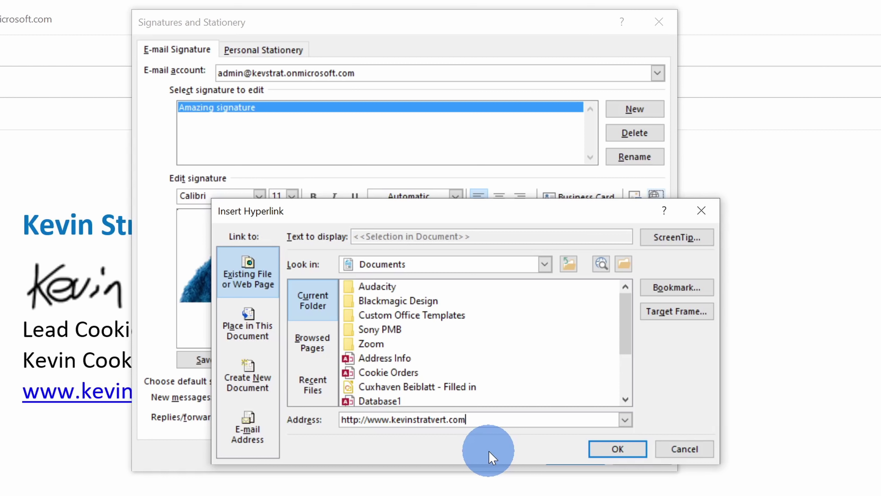
{"action": "left_click", "coordinate": [614, 451]}
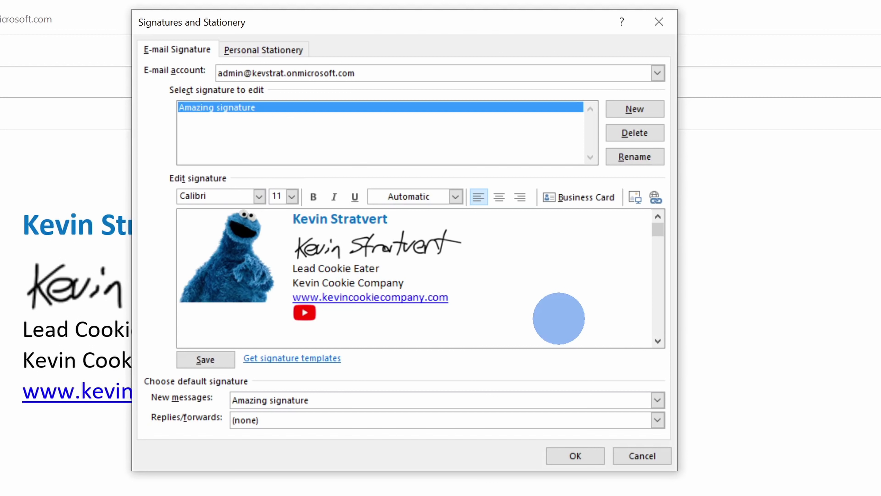
Insert a contact's business card from Contacts on a new line below the YouTube icon.
{"action": "left_click", "coordinate": [575, 201]}
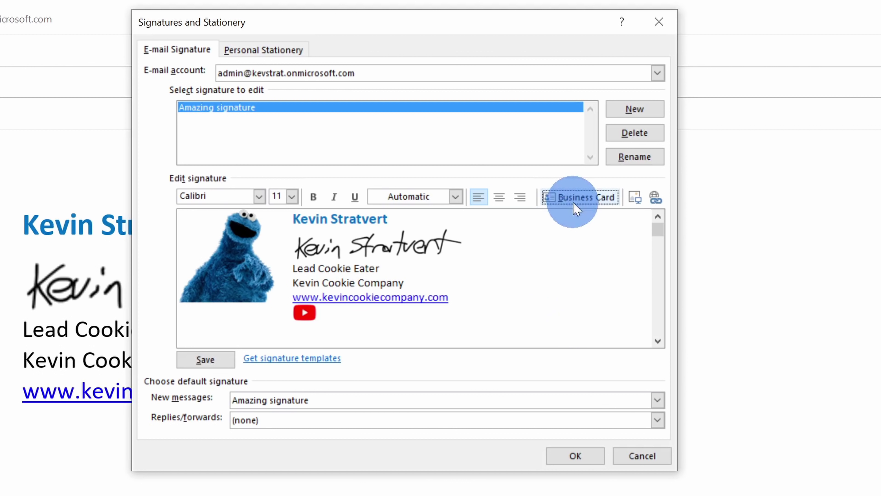
{"action": "key", "text": "Return"}
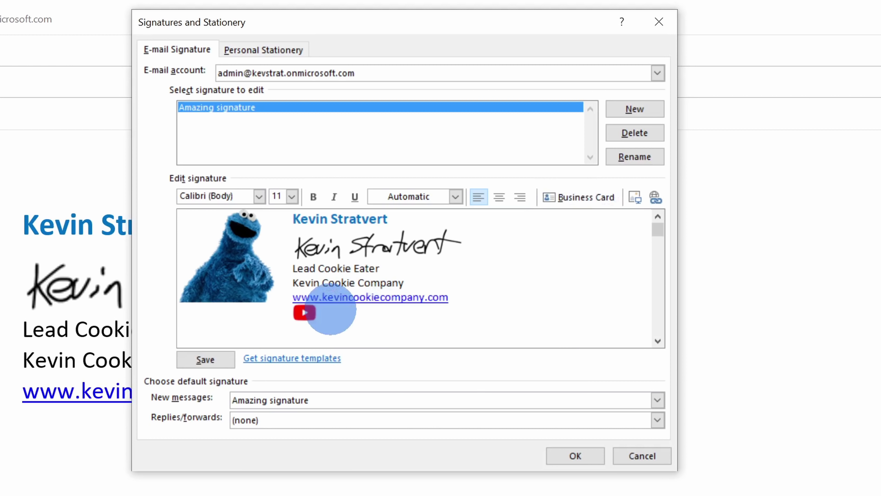
{"action": "left_click", "coordinate": [583, 197]}
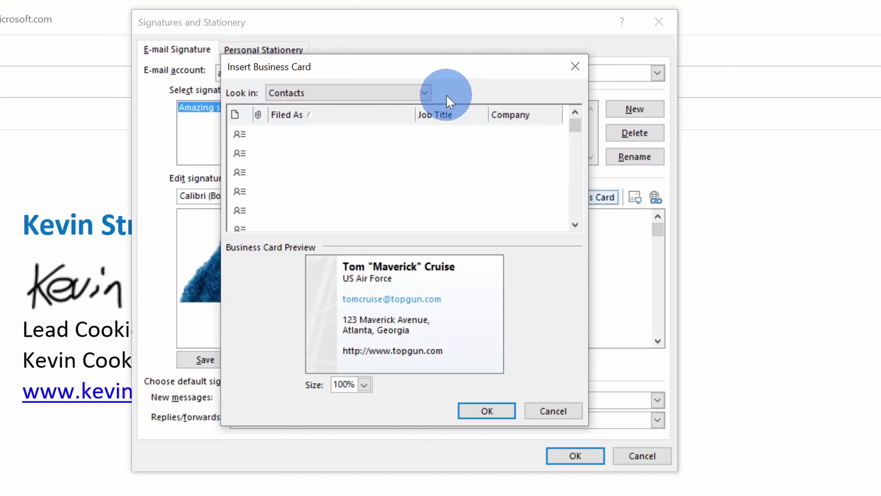
{"action": "left_click", "coordinate": [426, 92]}
{"action": "left_click", "coordinate": [467, 91]}
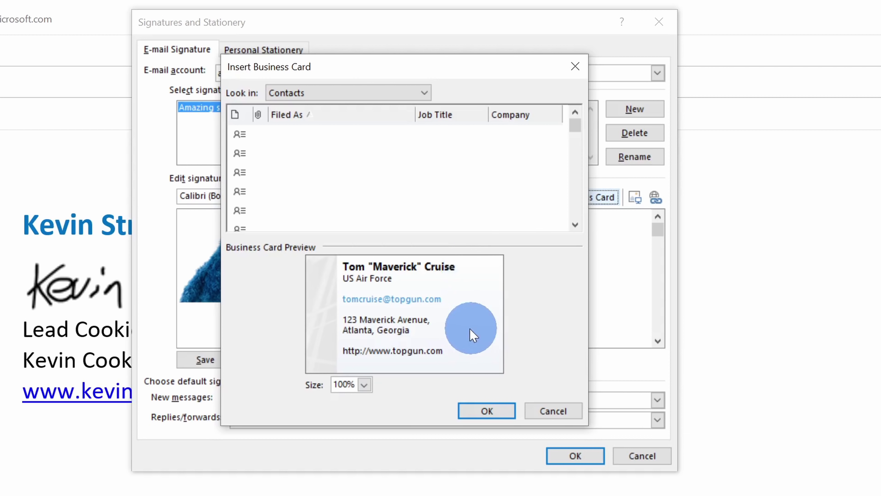
{"action": "left_click", "coordinate": [473, 412]}
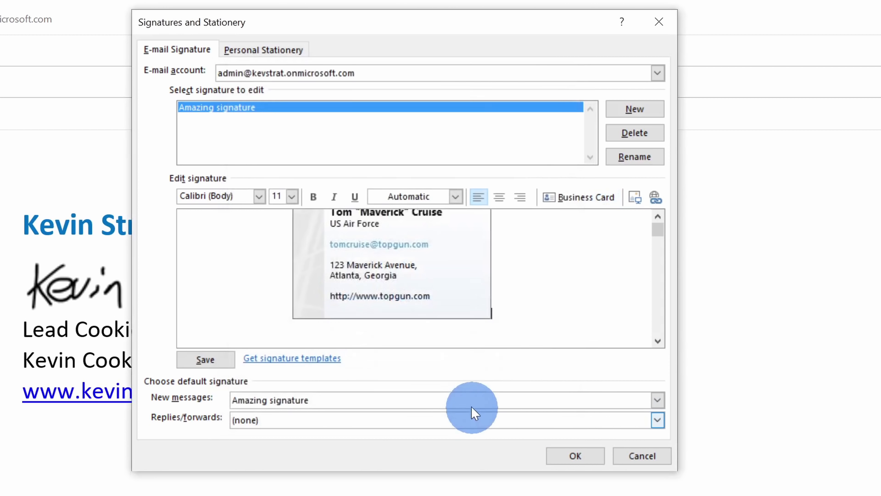
Review the business card, then delete it so the signature ends with the YouTube icon.
{"action": "scroll", "coordinate": [659, 222], "scroll_direction": "up", "scroll_amount": 3}
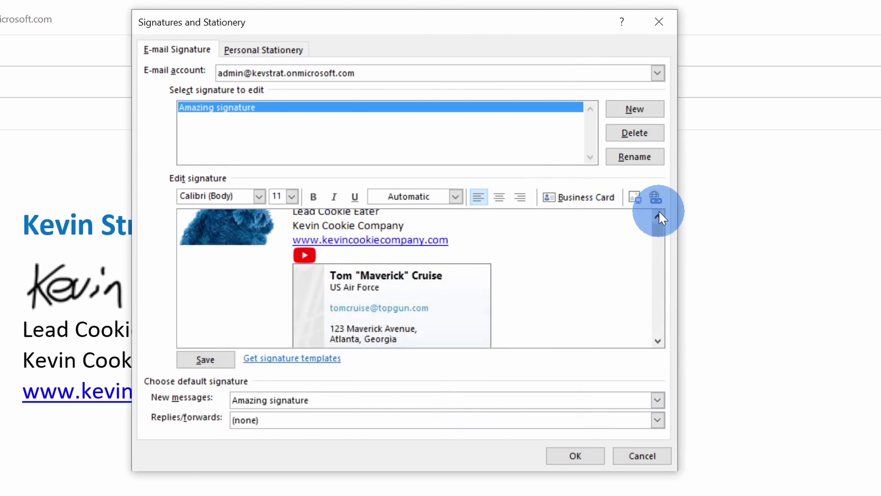
{"action": "left_click", "coordinate": [657, 342]}
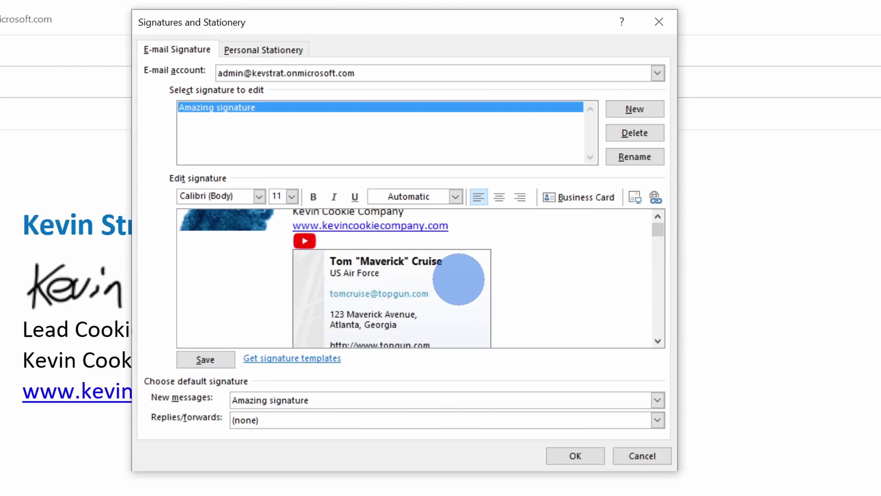
{"action": "scroll", "coordinate": [507, 264], "scroll_direction": "down", "scroll_amount": 1}
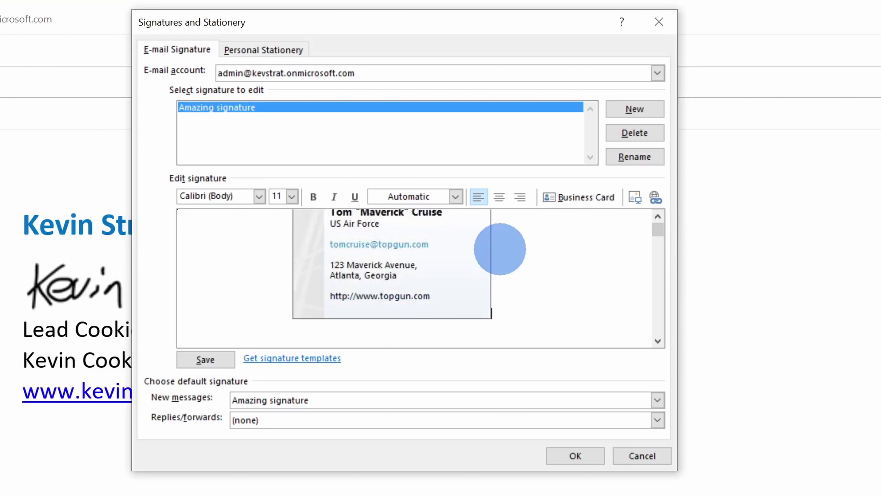
{"action": "left_click", "coordinate": [658, 216]}
{"action": "left_click", "coordinate": [385, 257]}
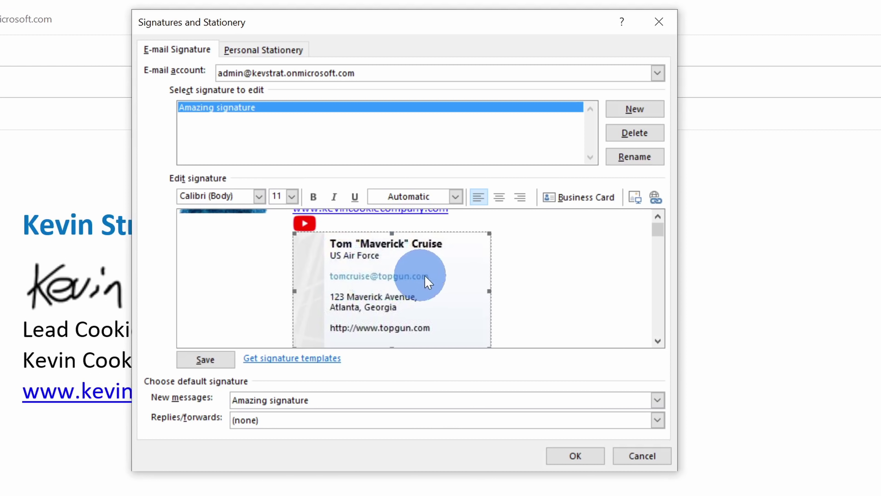
{"action": "left_click", "coordinate": [659, 217]}
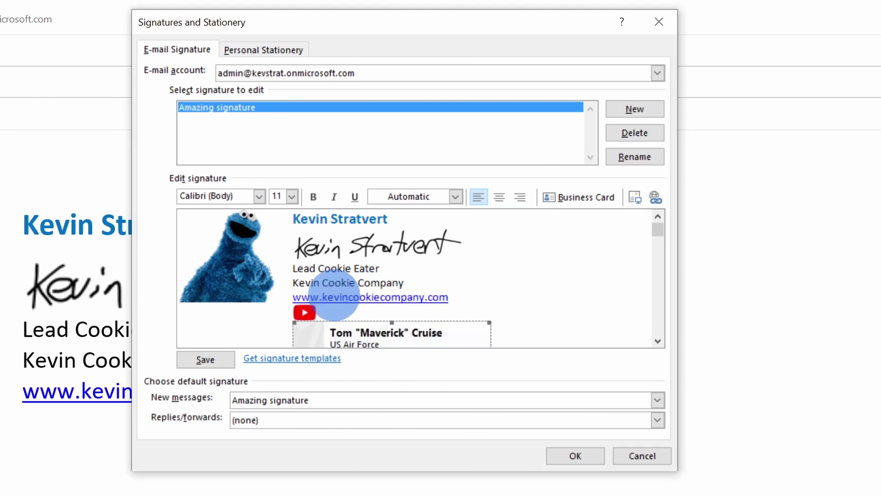
{"action": "left_click", "coordinate": [658, 341]}
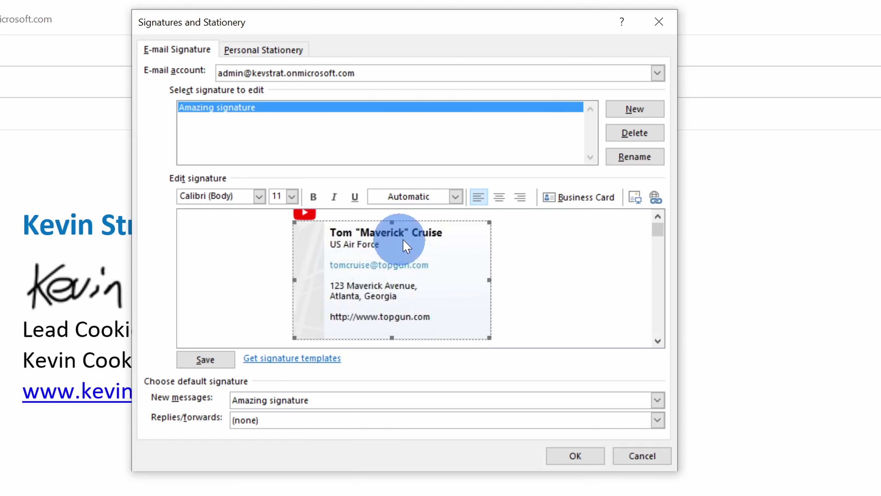
{"action": "left_click", "coordinate": [657, 216]}
{"action": "left_click", "coordinate": [659, 216]}
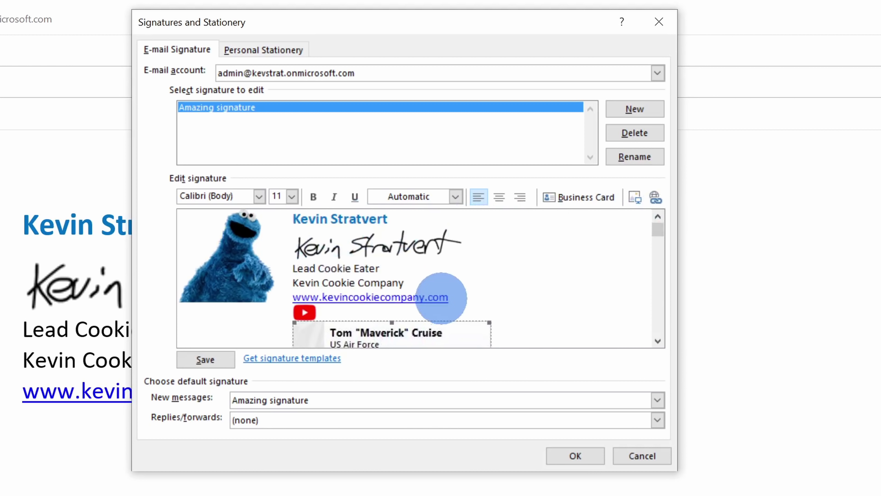
{"action": "left_click", "coordinate": [658, 255]}
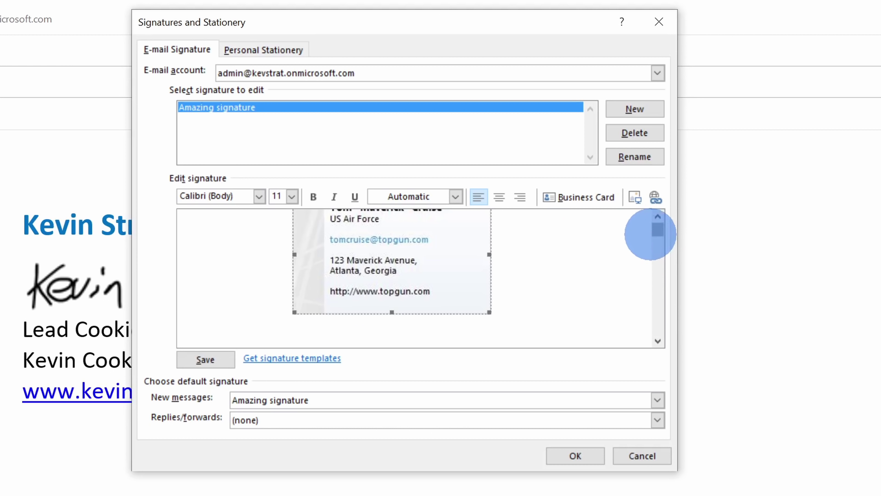
{"action": "scroll", "coordinate": [435, 248], "scroll_direction": "up", "scroll_amount": 5}
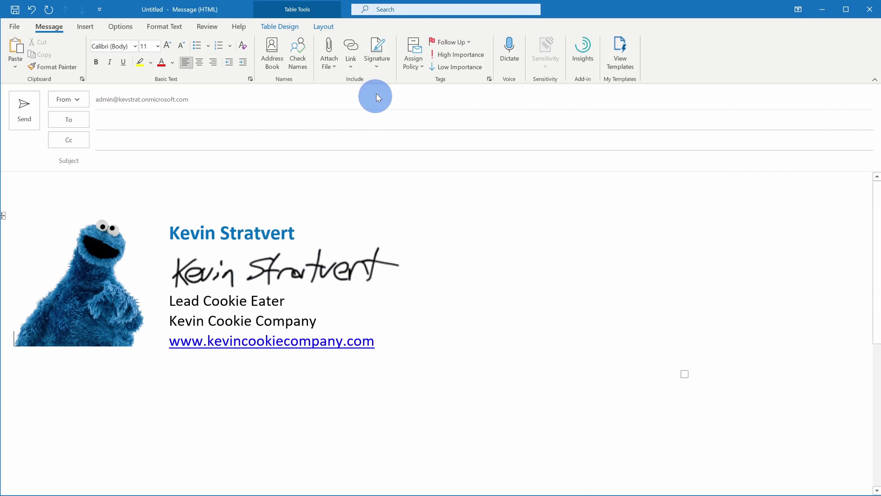
Insert the Amazing signature into the new message, then open the online signature templates page.
{"action": "left_click", "coordinate": [375, 56]}
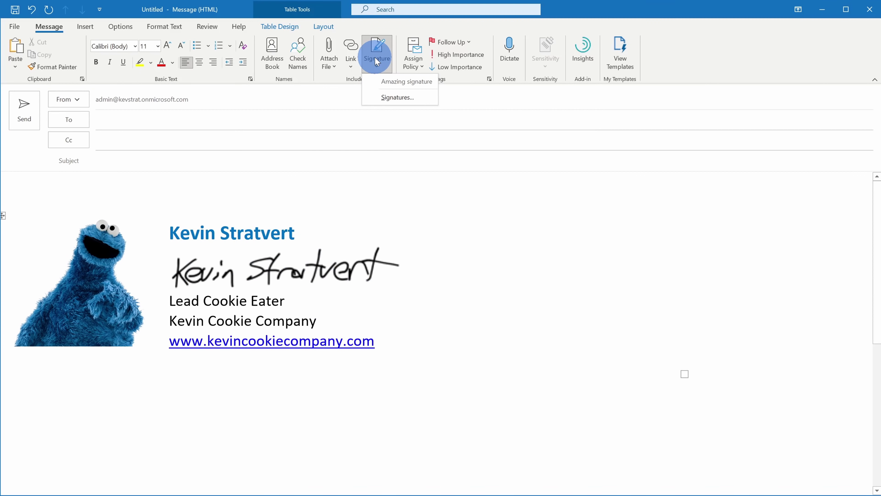
{"action": "left_click", "coordinate": [399, 83]}
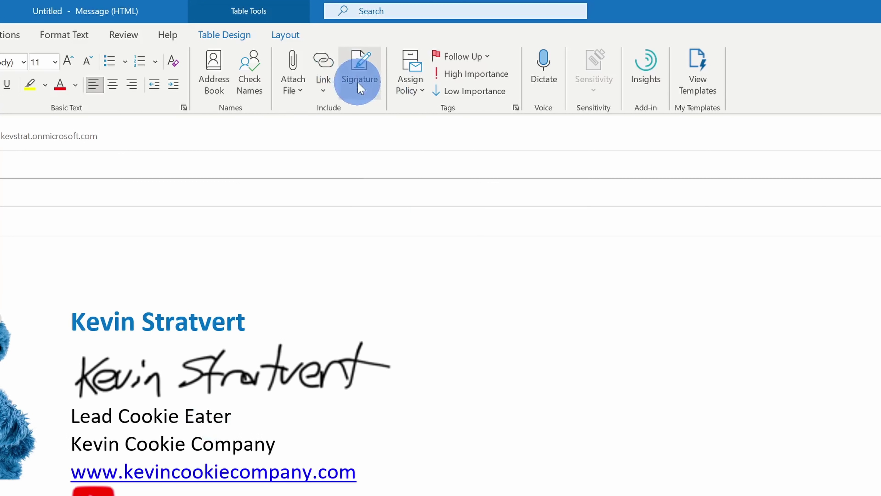
{"action": "left_click", "coordinate": [360, 84]}
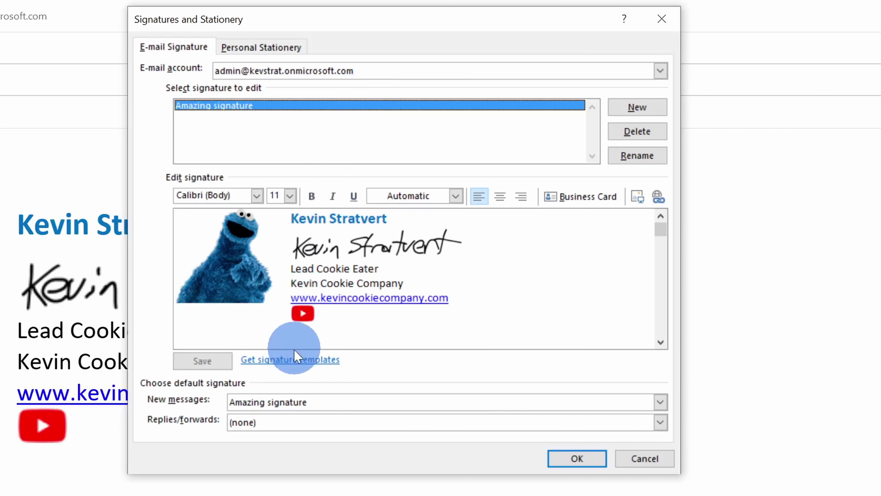
{"action": "left_click", "coordinate": [313, 361]}
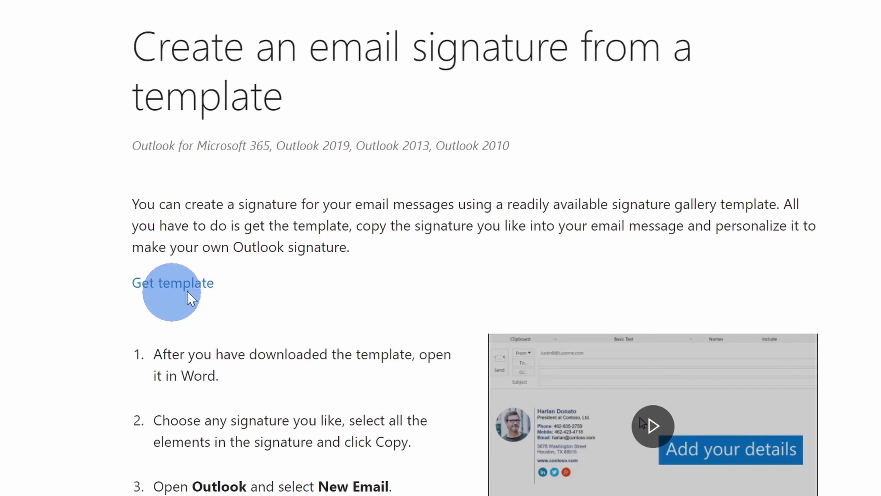
Download the Email signature gallery template (tf55682965_win32 (1).dotx) from the Office site and open it in Word.
{"action": "left_click", "coordinate": [165, 288]}
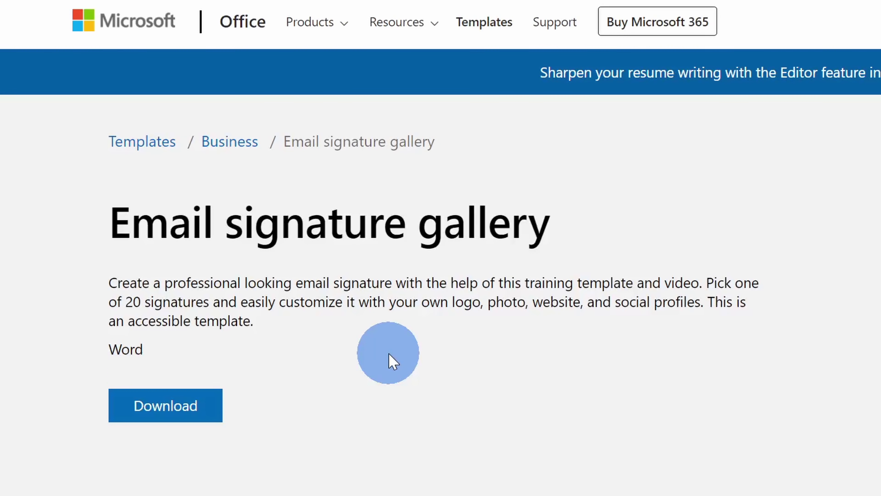
{"action": "left_click", "coordinate": [208, 418]}
{"action": "scroll", "coordinate": [490, 376], "scroll_direction": "down", "scroll_amount": 8}
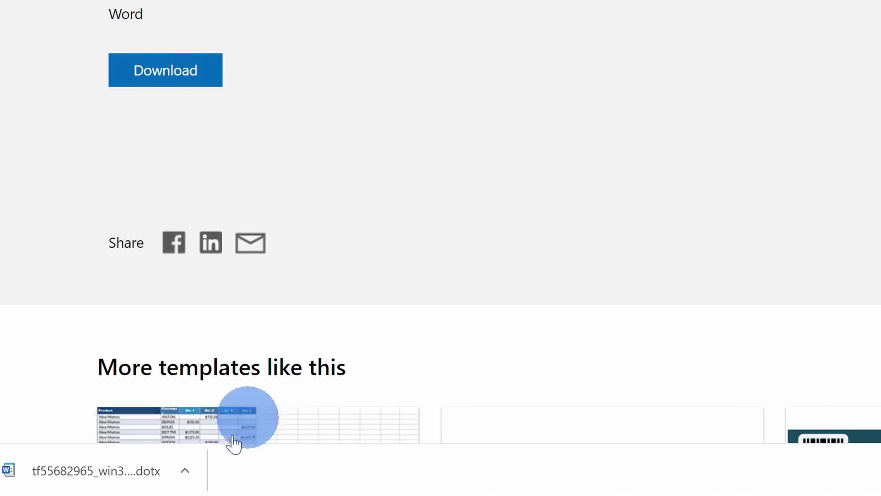
{"action": "left_click", "coordinate": [106, 472]}
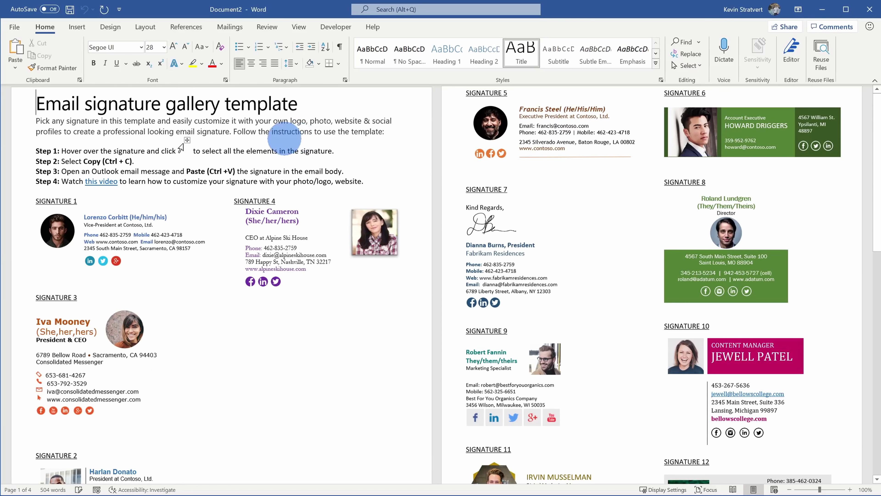
Select the entire Signature 1 table, with photo, contact details and social icons, in the gallery template.
{"action": "scroll", "coordinate": [300, 172], "scroll_direction": "down", "scroll_amount": 5}
{"action": "scroll", "coordinate": [300, 171], "scroll_direction": "down", "scroll_amount": 14}
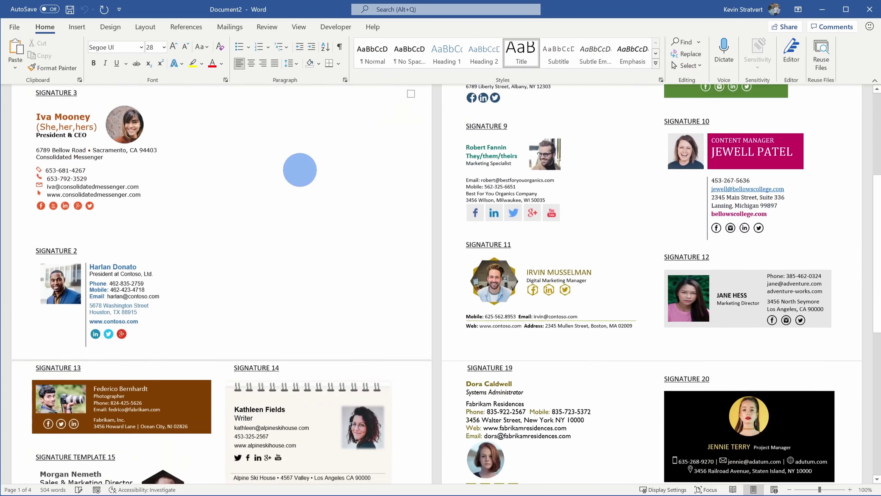
{"action": "scroll", "coordinate": [313, 232], "scroll_direction": "up", "scroll_amount": 20}
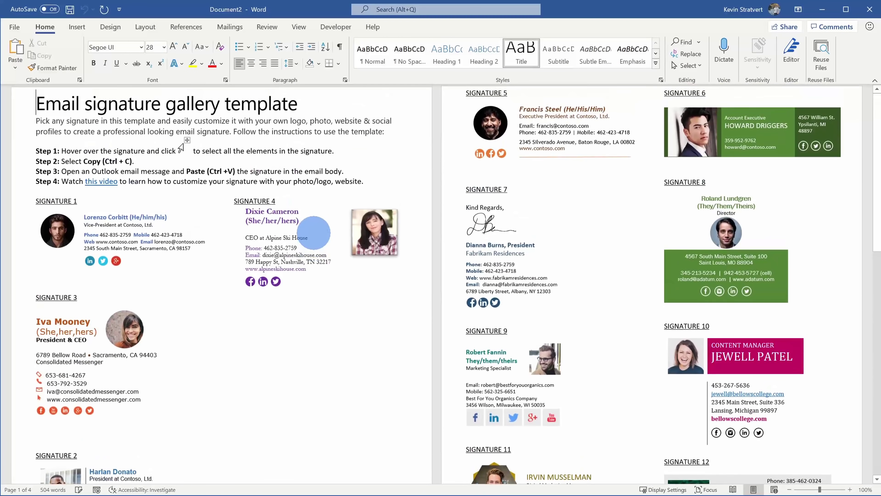
{"action": "left_click", "coordinate": [101, 235]}
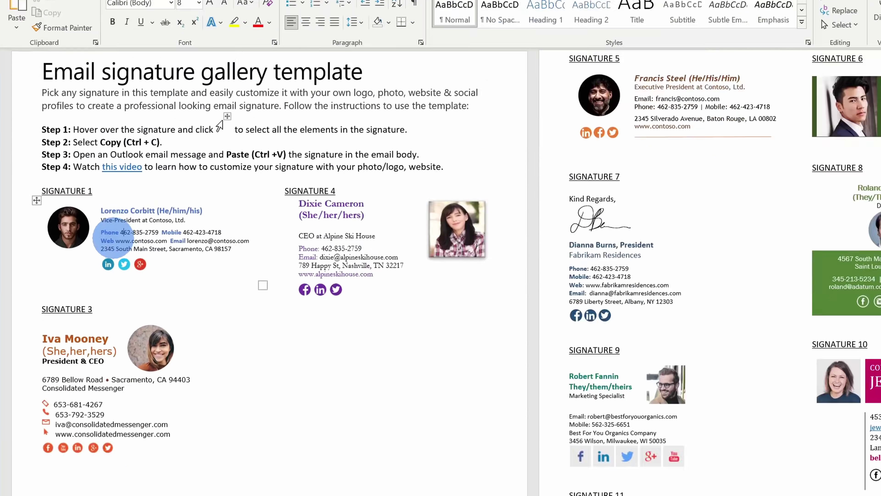
{"action": "left_click_drag", "start_coordinate": [121, 233], "coordinate": [156, 232]}
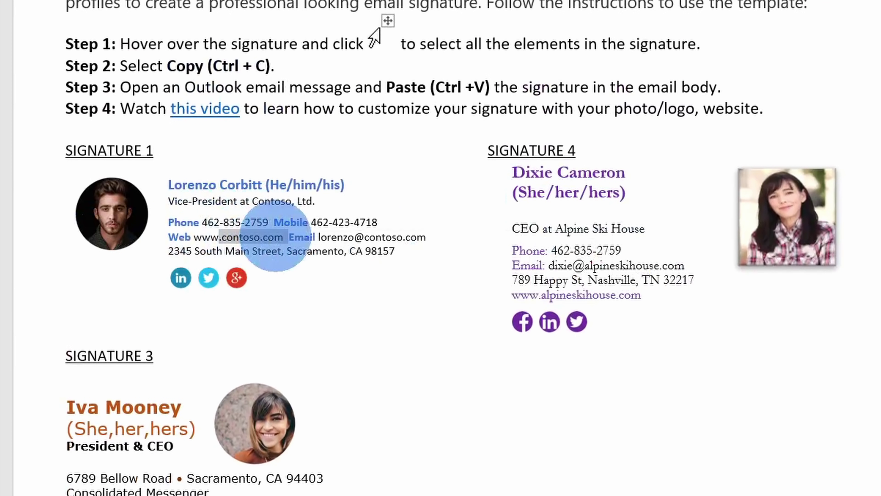
{"action": "left_click", "coordinate": [344, 237]}
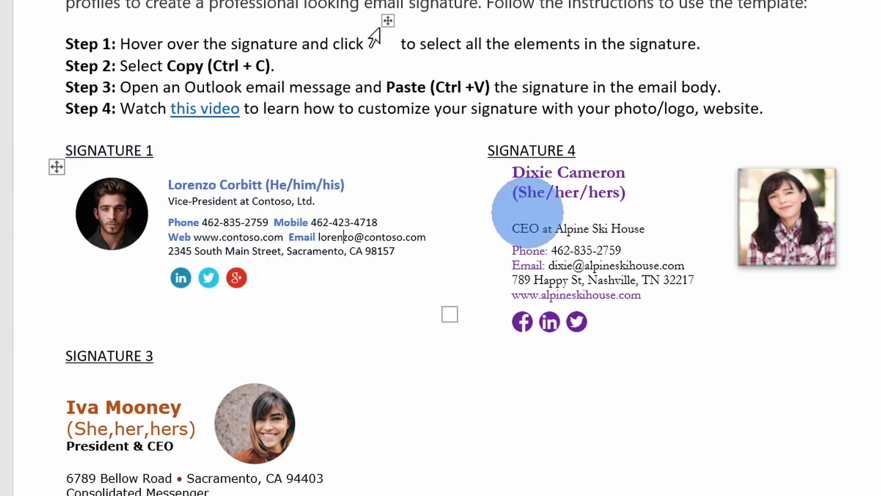
{"action": "left_click", "coordinate": [55, 168]}
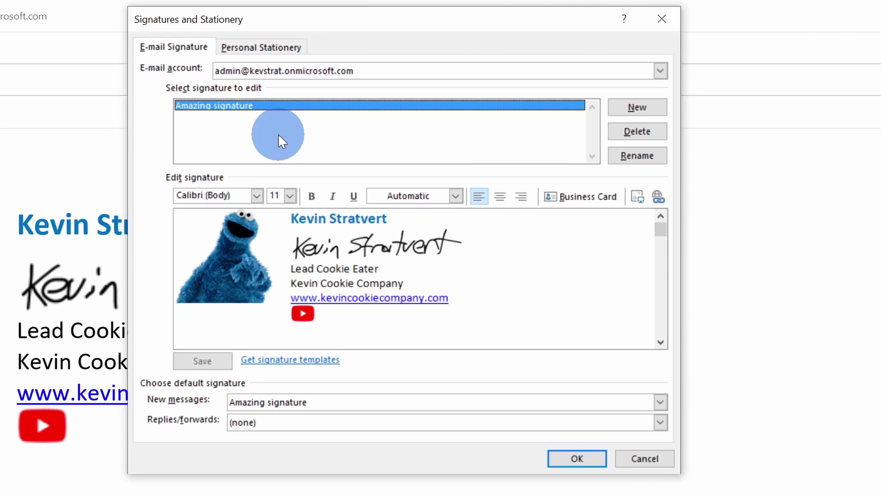
Create a new signature named Template and paste the copied gallery design into its editor.
{"action": "left_click", "coordinate": [631, 108]}
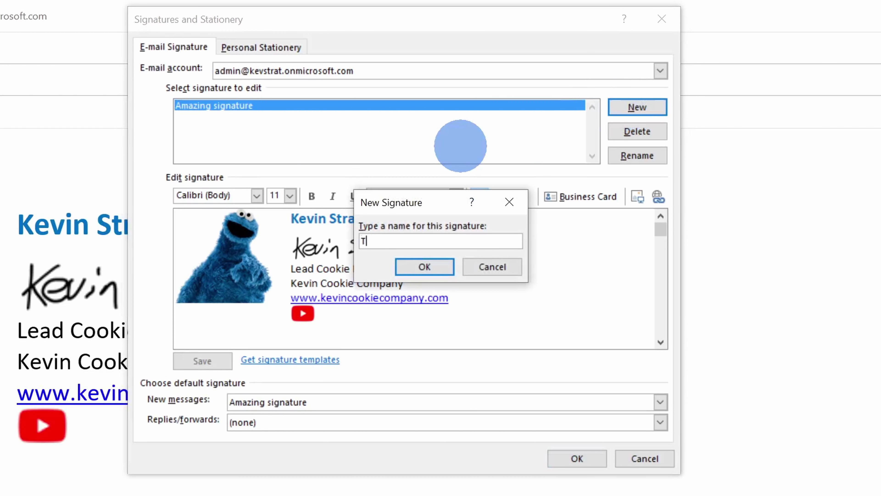
{"action": "left_click", "coordinate": [424, 267]}
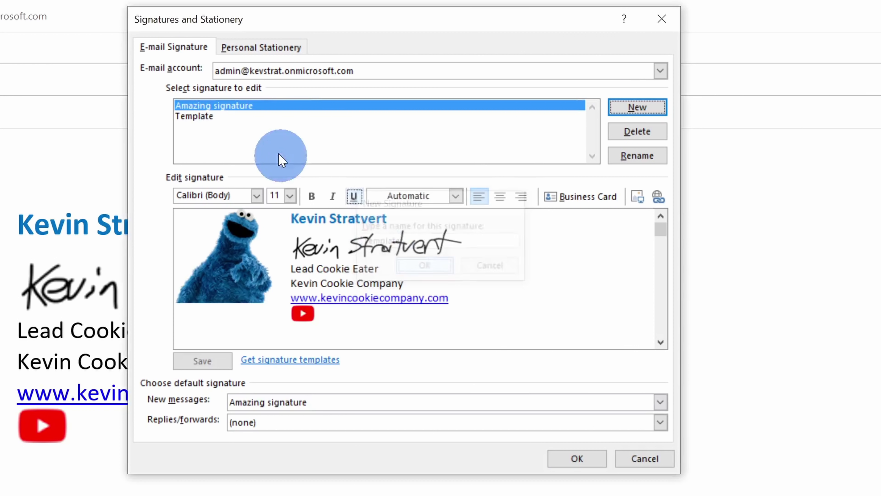
{"action": "left_click", "coordinate": [254, 116]}
{"action": "left_click", "coordinate": [274, 269]}
{"action": "key", "text": "ctrl+v"}
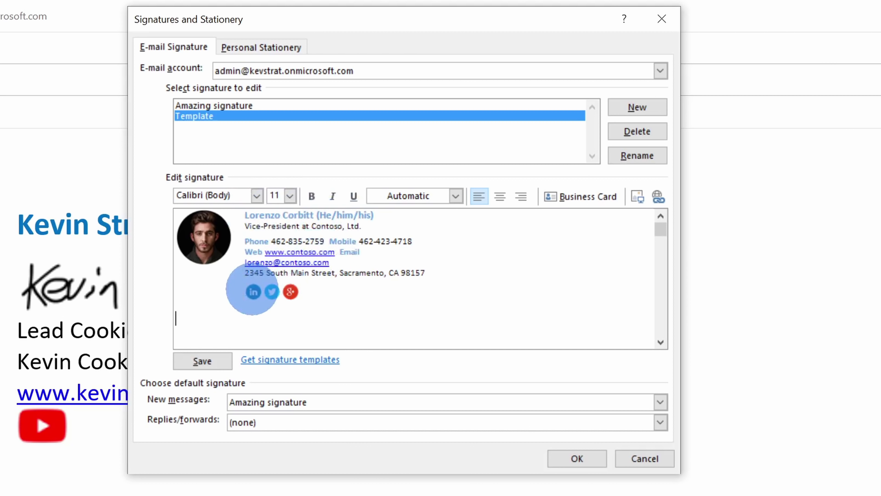
Check the pasted social icons and save the Template signature.
{"action": "left_click", "coordinate": [291, 292]}
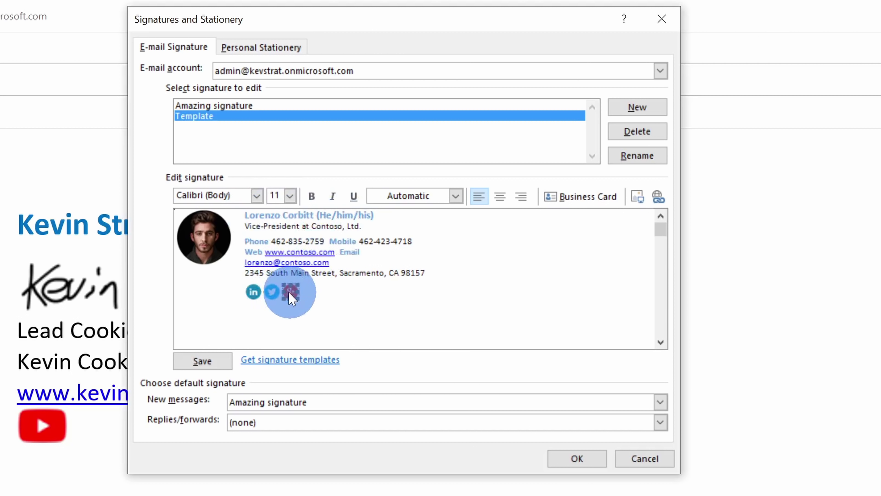
{"action": "left_click", "coordinate": [244, 294]}
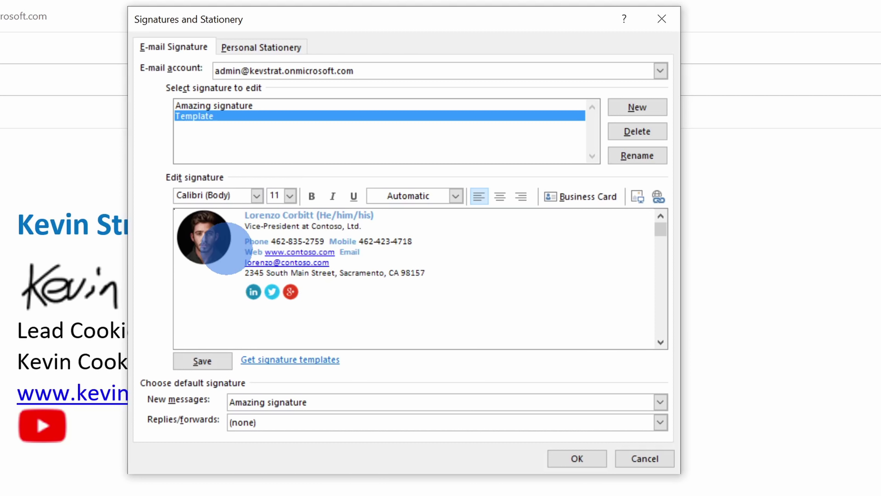
{"action": "left_click", "coordinate": [202, 361]}
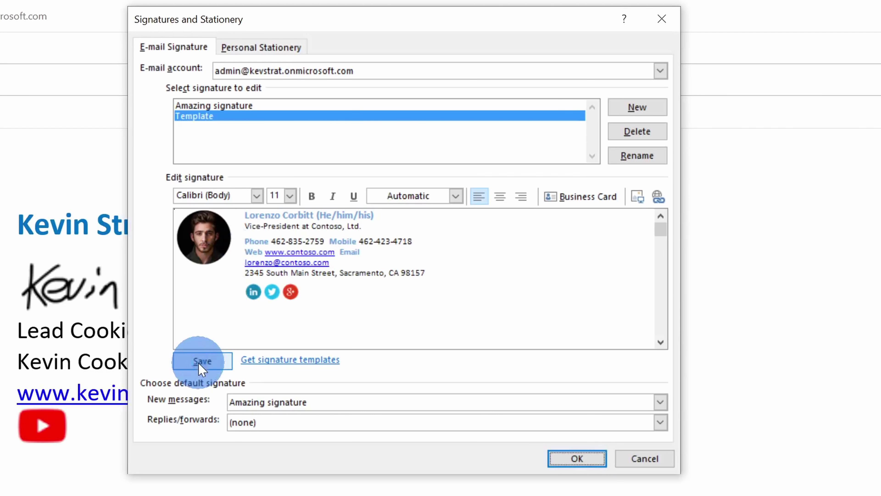
{"action": "left_click", "coordinate": [278, 402]}
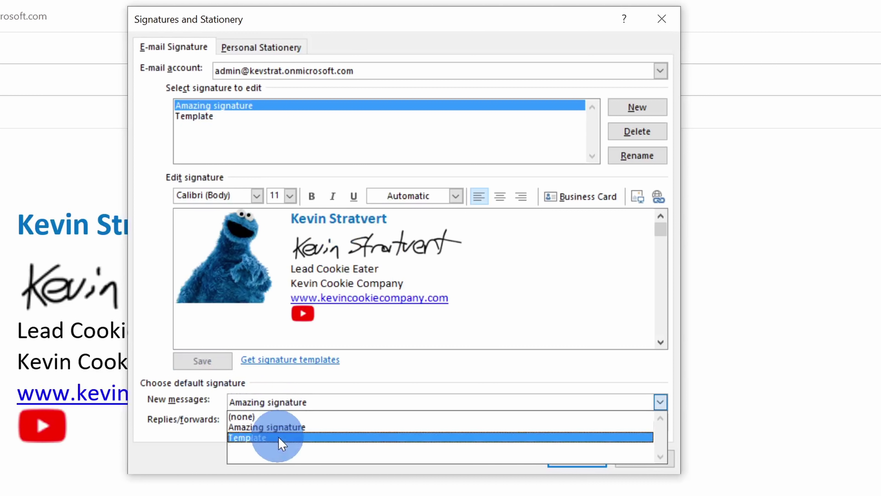